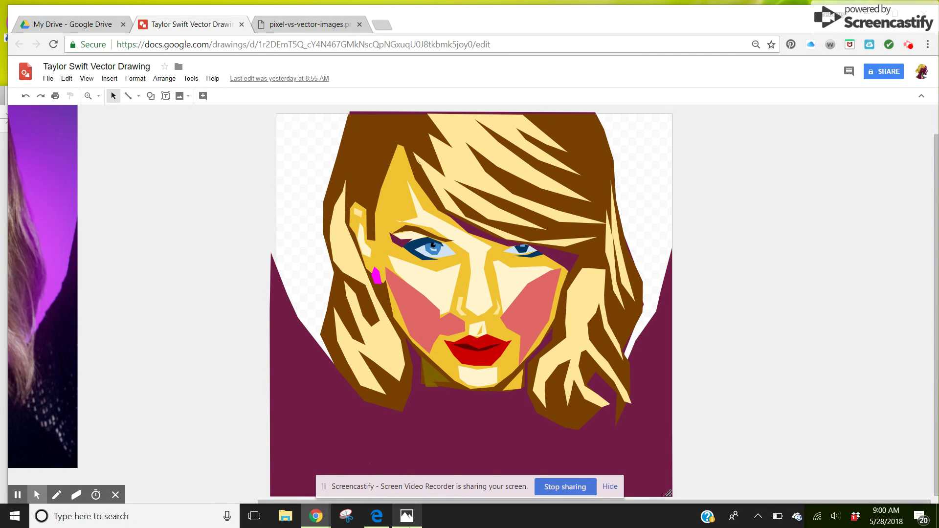
Step: View the example vector portrait photo, then put it away
mouse_move(409, 521)
left_click(406, 450)
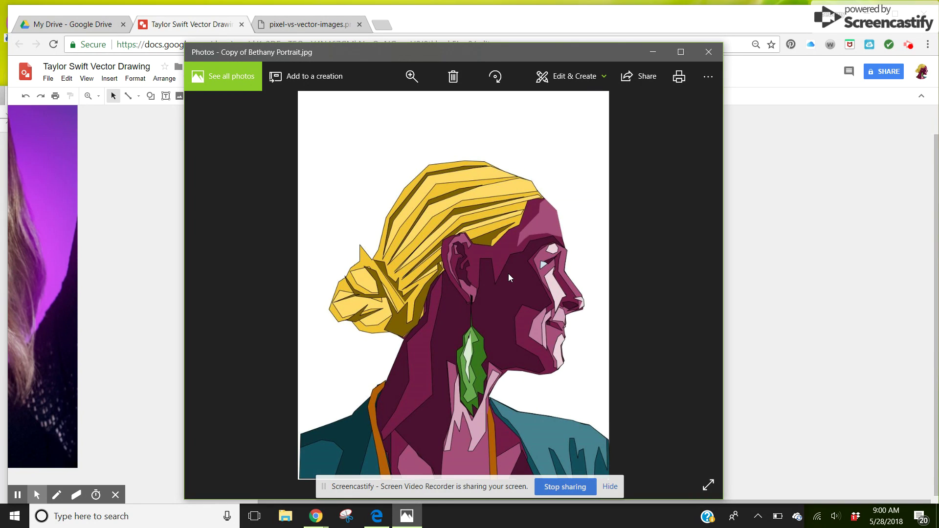
left_click(647, 54)
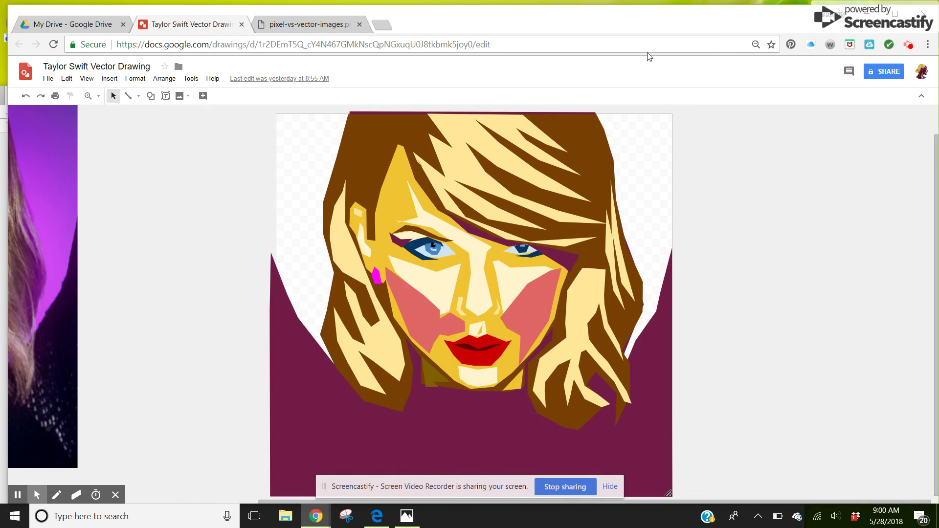
Step: Create a new blank Google Drawing from My Drive and view the pixels-vs-vector comparison image
left_click(43, 24)
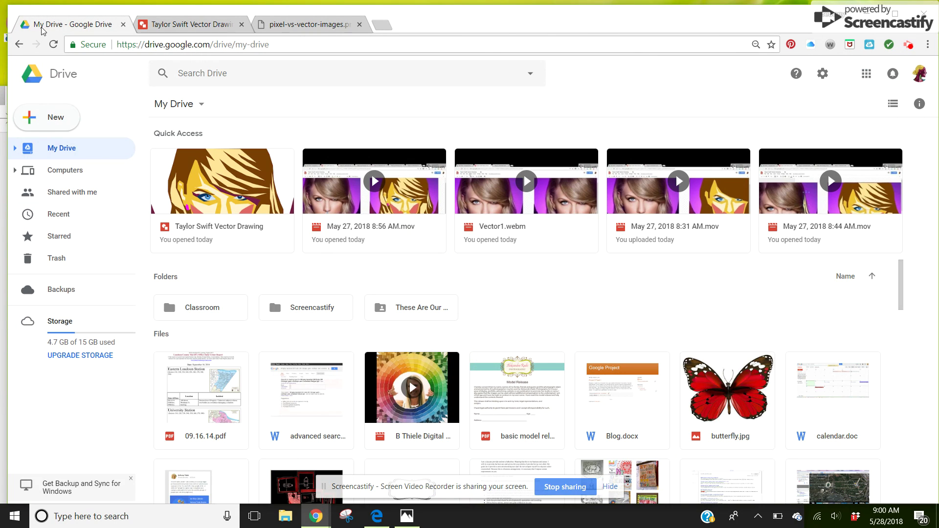
left_click(59, 117)
mouse_move(56, 249)
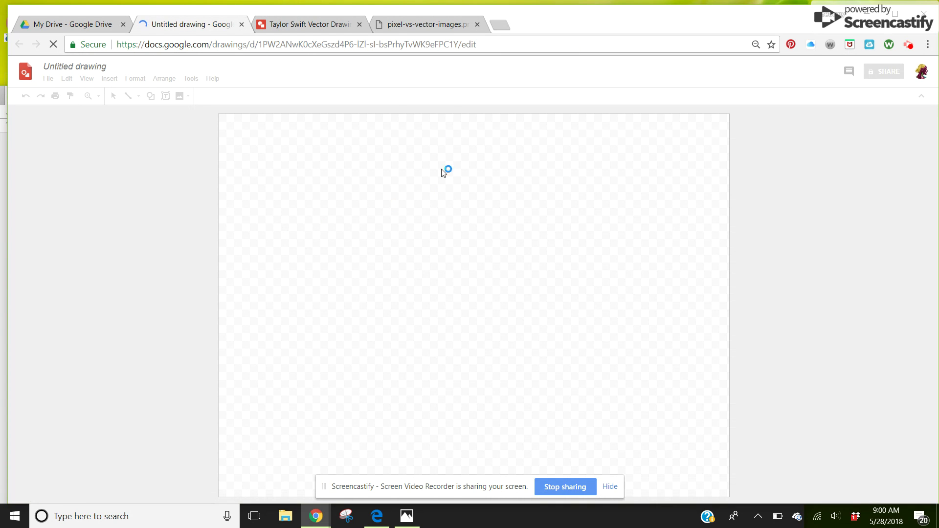
left_click(431, 28)
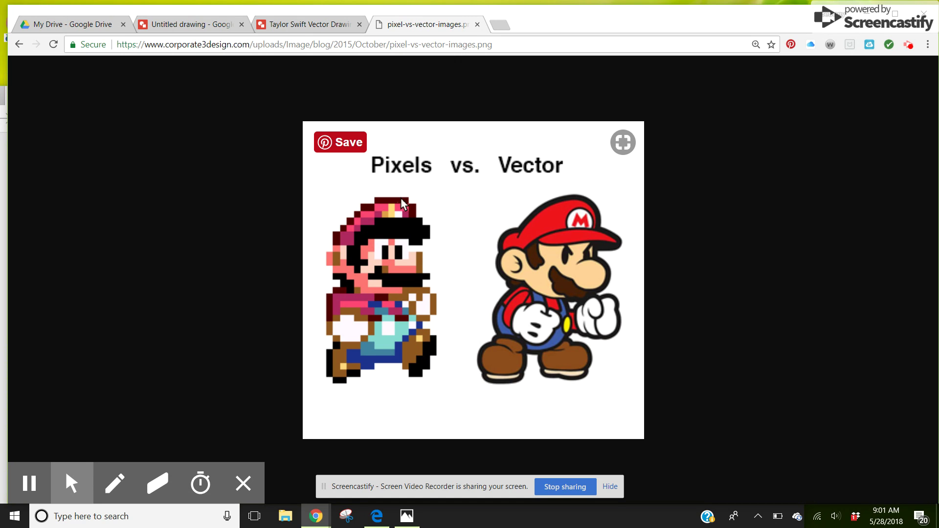
Step: Close the pixels-vs-vector comparison tab to return to the Taylor Swift Vector Drawing
left_click(477, 24)
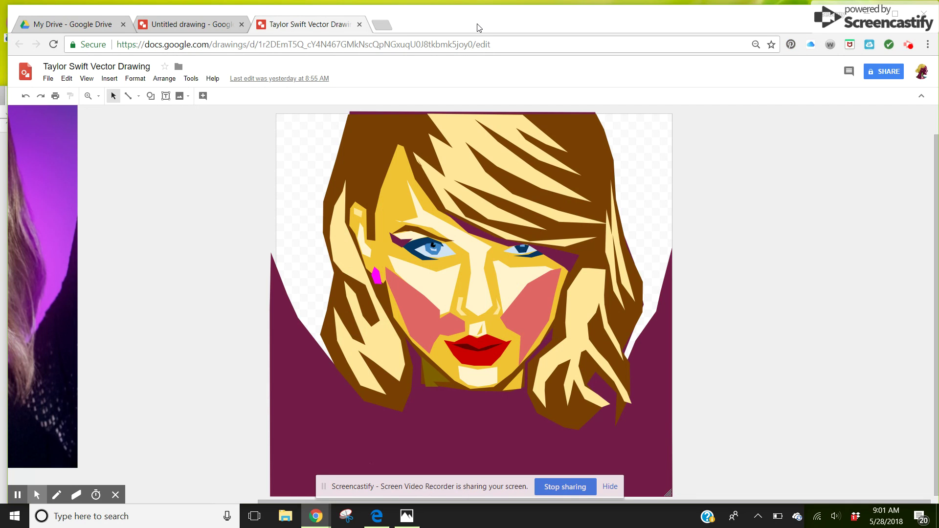
Step: Rename the new untitled drawing to 'T Swift'
left_click(98, 24)
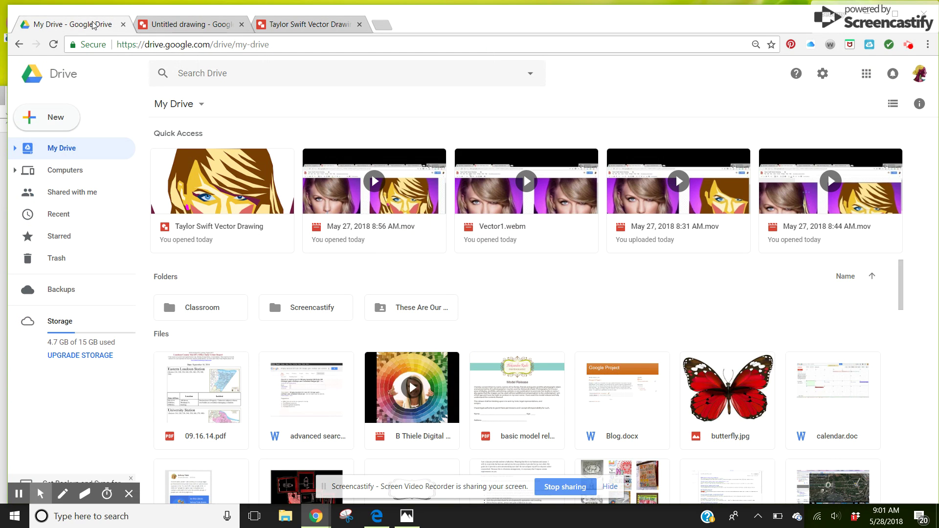
left_click(166, 26)
left_click(83, 67)
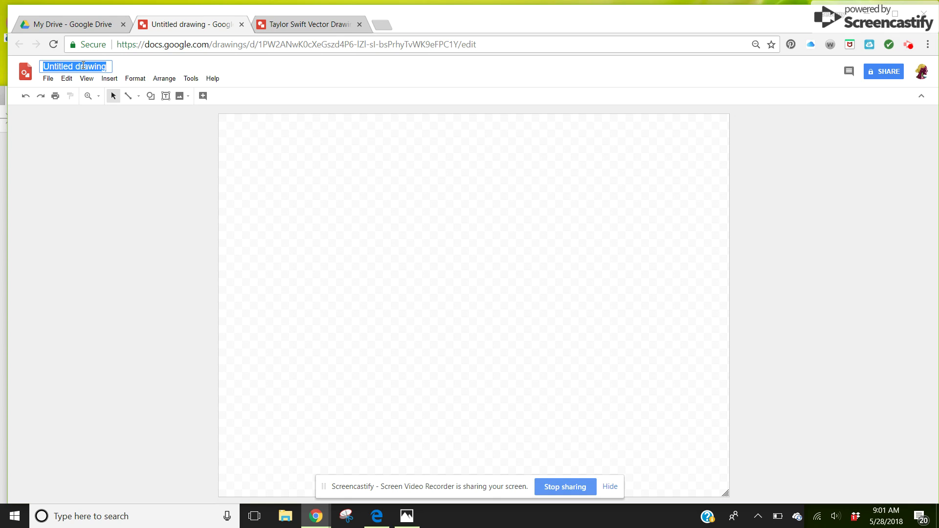
type("T Swift")
key("Return")
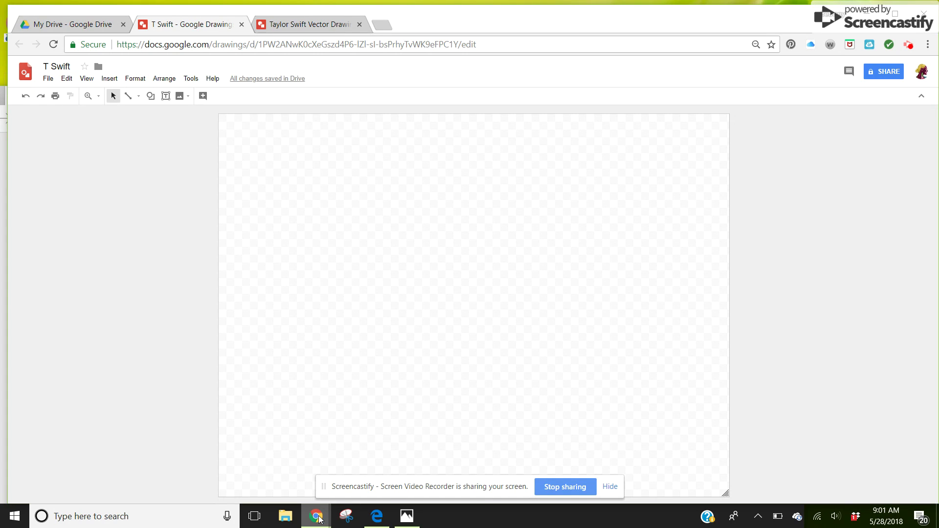
Step: Copy the Taylor Swift photo from the image search results and return to the blank canvas
mouse_move(318, 517)
left_click(316, 462)
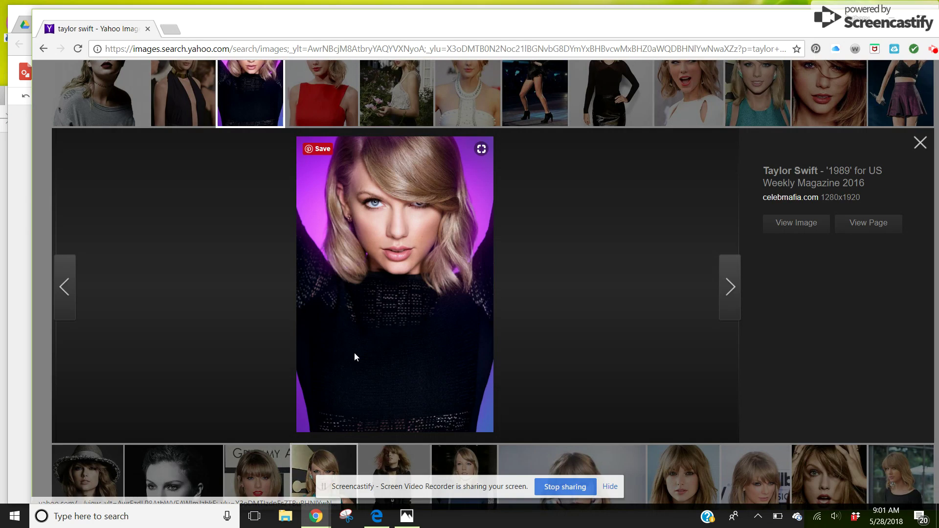
right_click(380, 272)
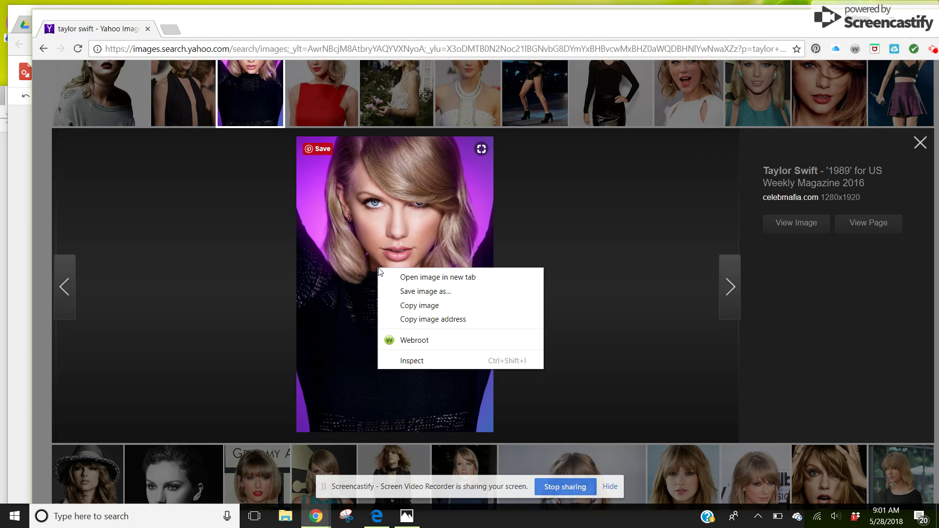
left_click(400, 306)
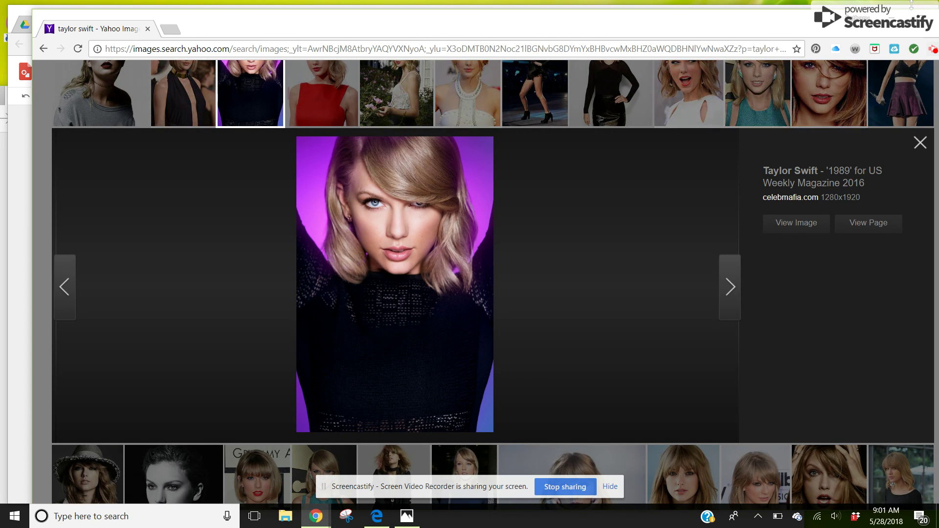
key("alt+Tab")
right_click(455, 317)
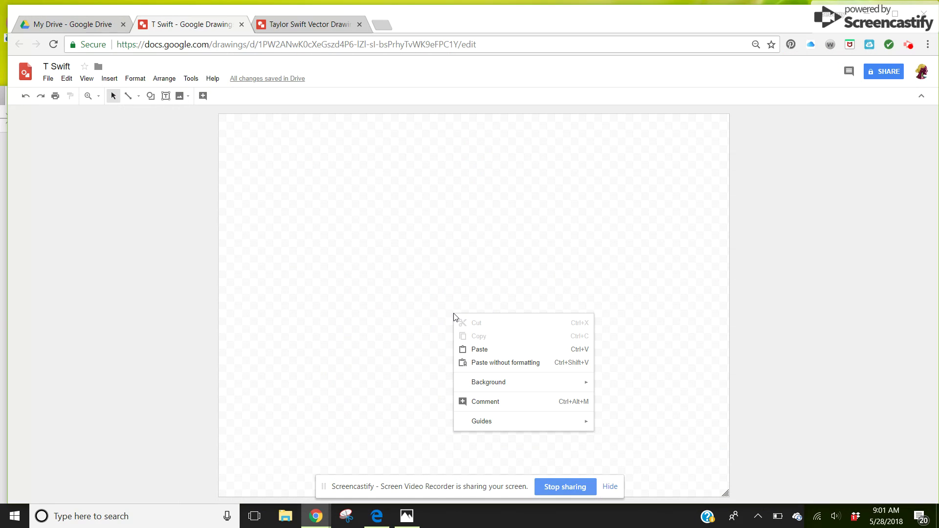
Step: Paste the Taylor Swift photo onto the drawing canvas
left_click(477, 349)
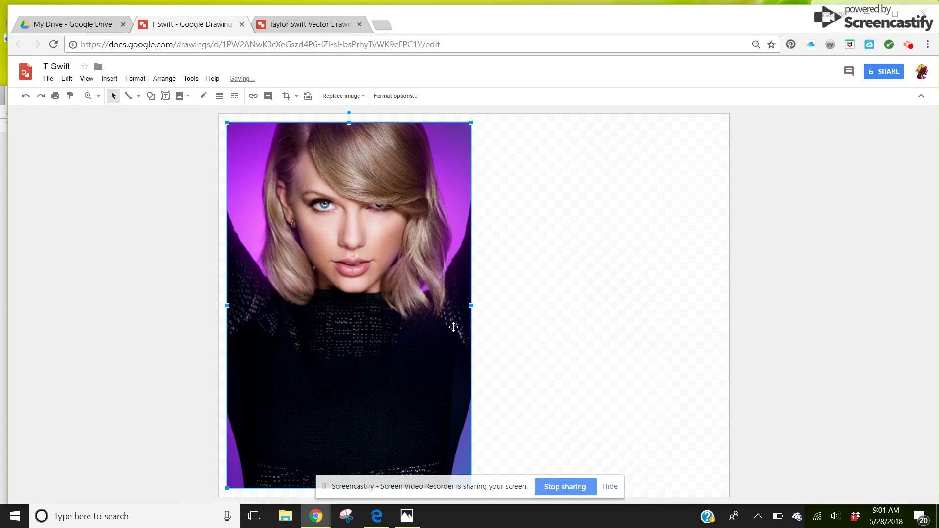
left_click(547, 258)
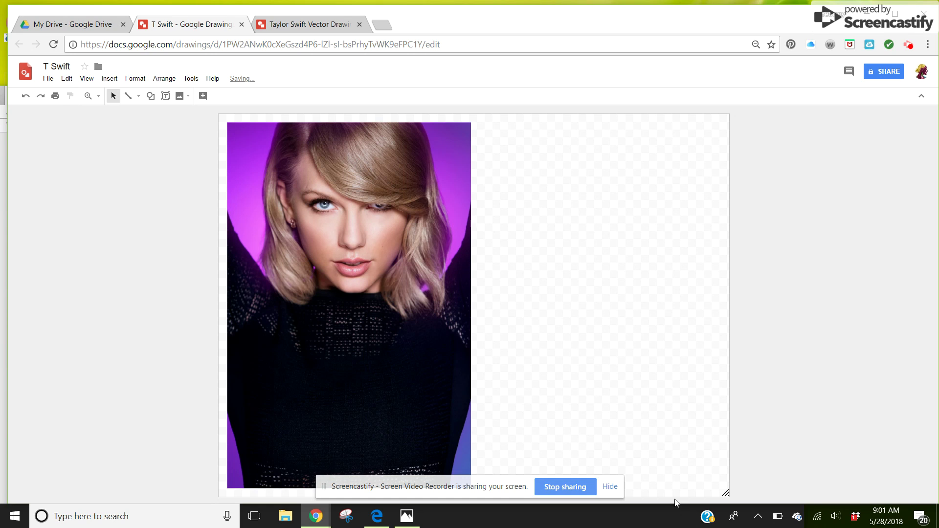
left_click(611, 487)
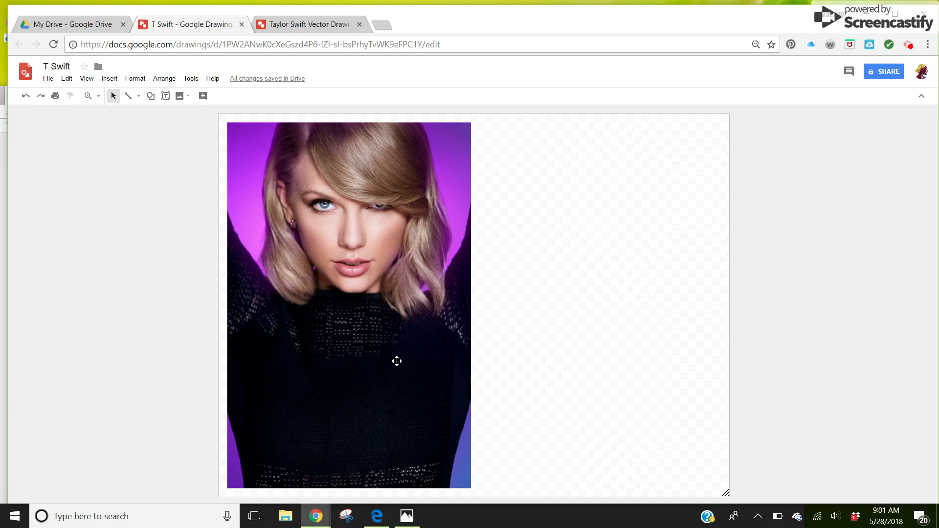
Step: Crop the photo to head and shoulders, move it top-left and enlarge it to full canvas height
left_click_drag(395, 363, 398, 362)
double_click(398, 362)
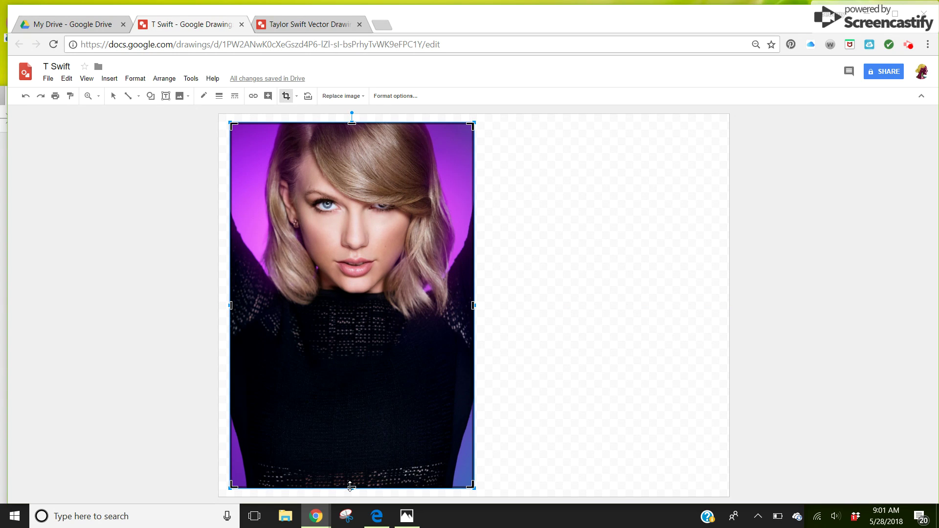
left_click_drag(351, 487, 367, 338)
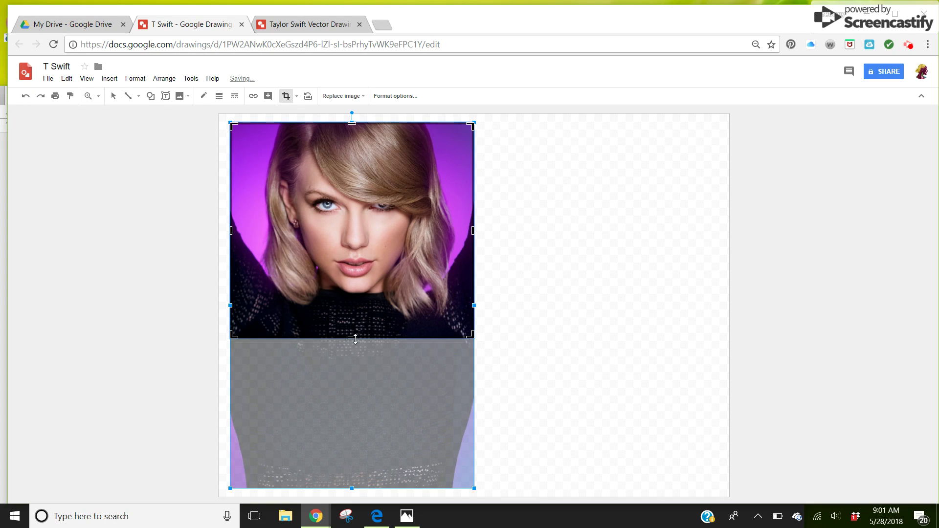
left_click_drag(355, 339, 353, 356)
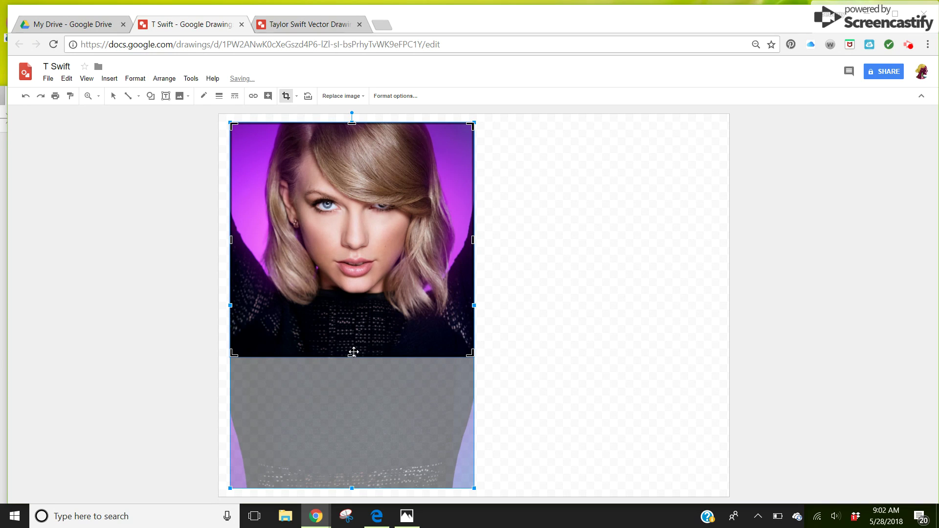
left_click(498, 331)
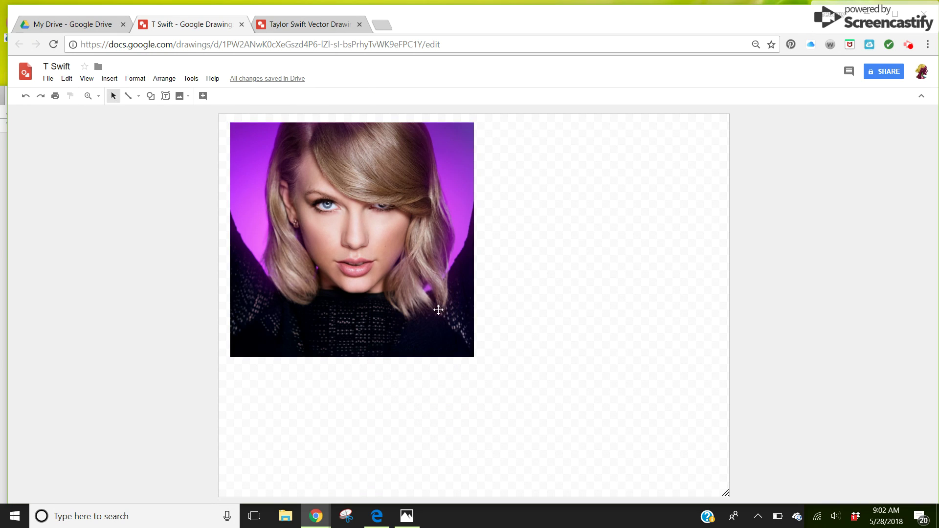
left_click_drag(429, 311, 418, 302)
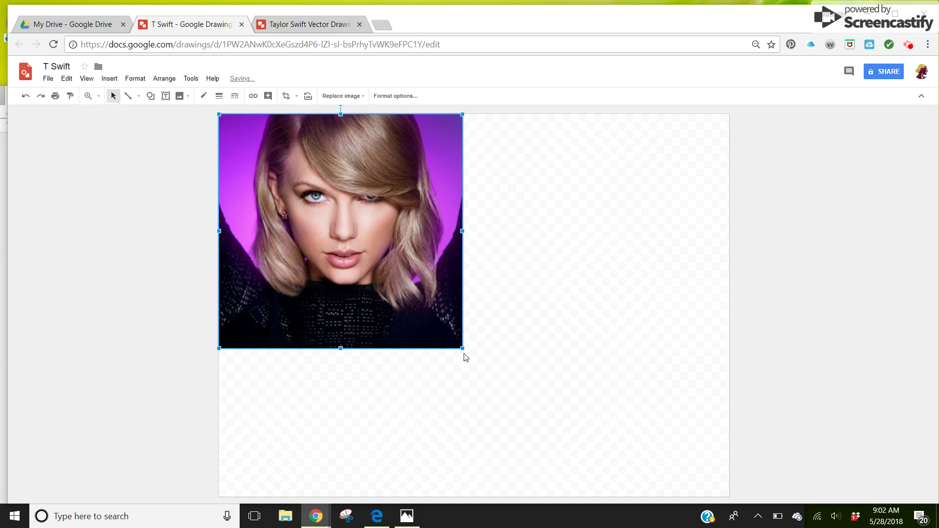
left_click_drag(462, 349, 616, 493)
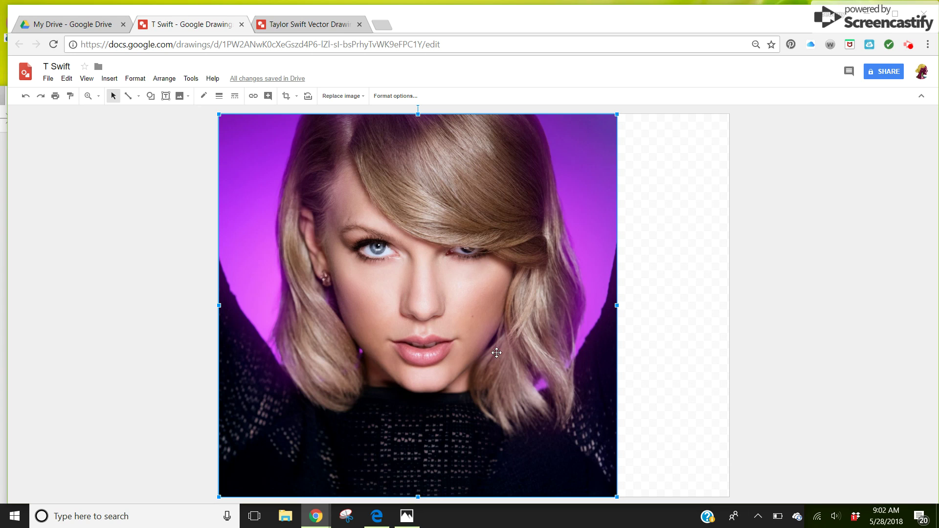
Step: Drag the canvas's right edge in so its width matches the photo
left_click(726, 498)
left_click_drag(727, 496, 617, 496)
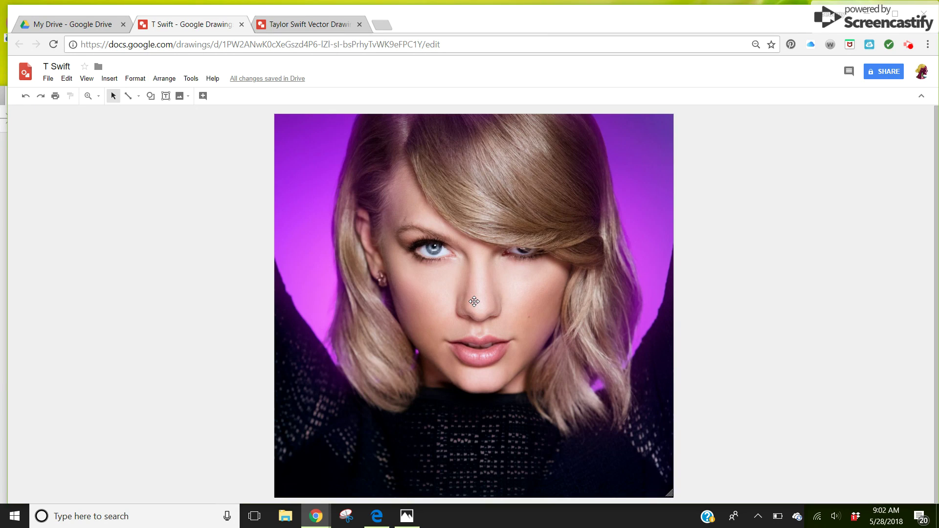
right_click(474, 301)
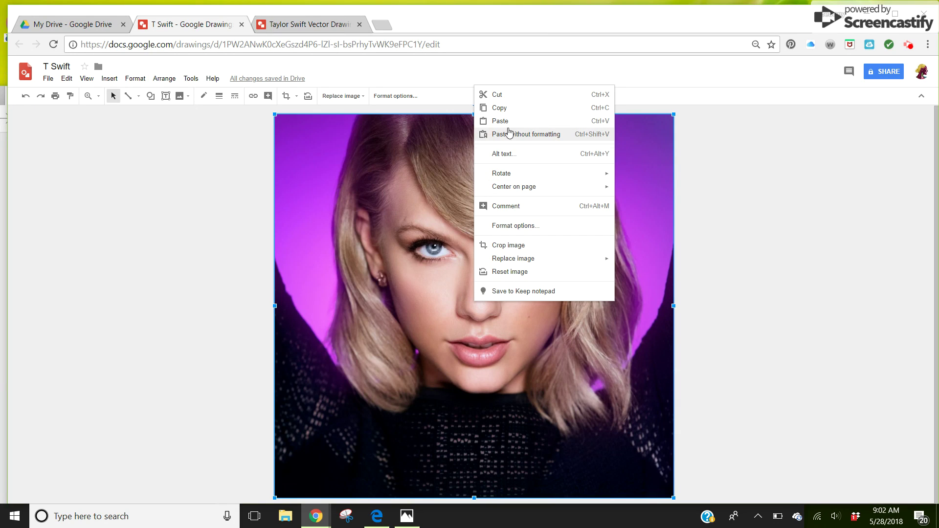
Step: Copy and paste the photo, placing the duplicate to the left of the original
left_click(487, 110)
right_click(90, 216)
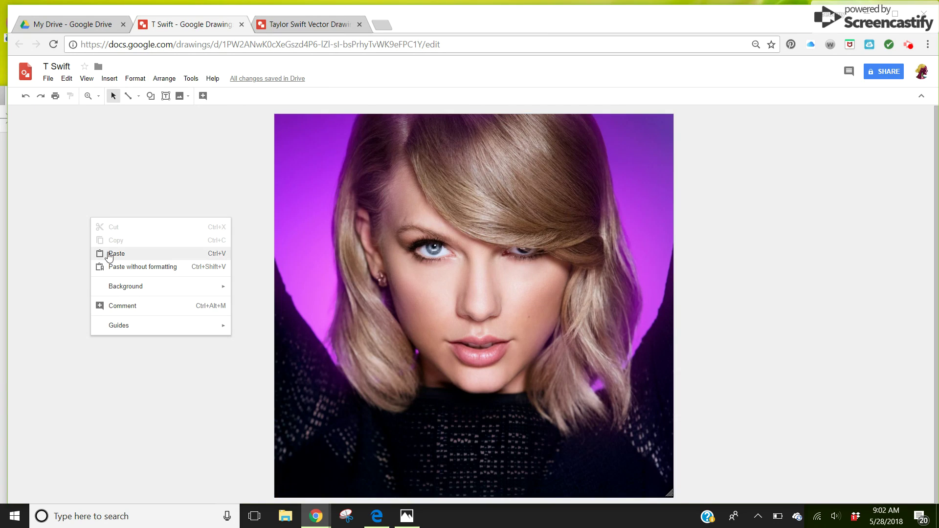
left_click(108, 253)
left_click_drag(546, 281, 118, 273)
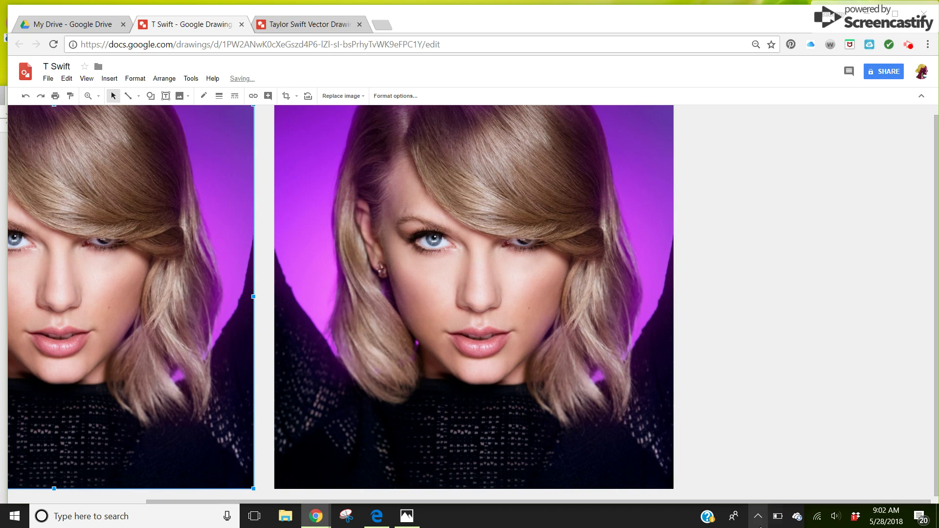
left_click_drag(771, 502, 606, 495)
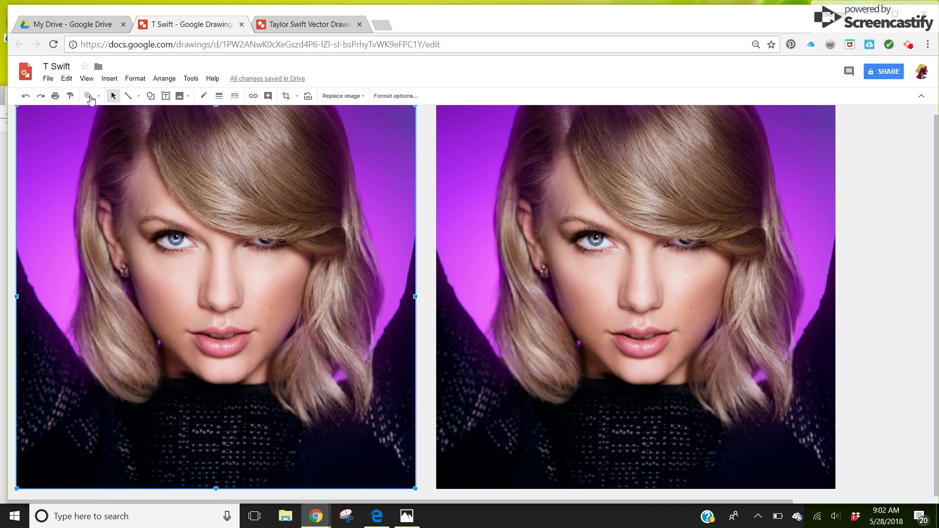
Step: With a Polyline, trace the left hair edge from the photo's left border up to the top
left_click(111, 81)
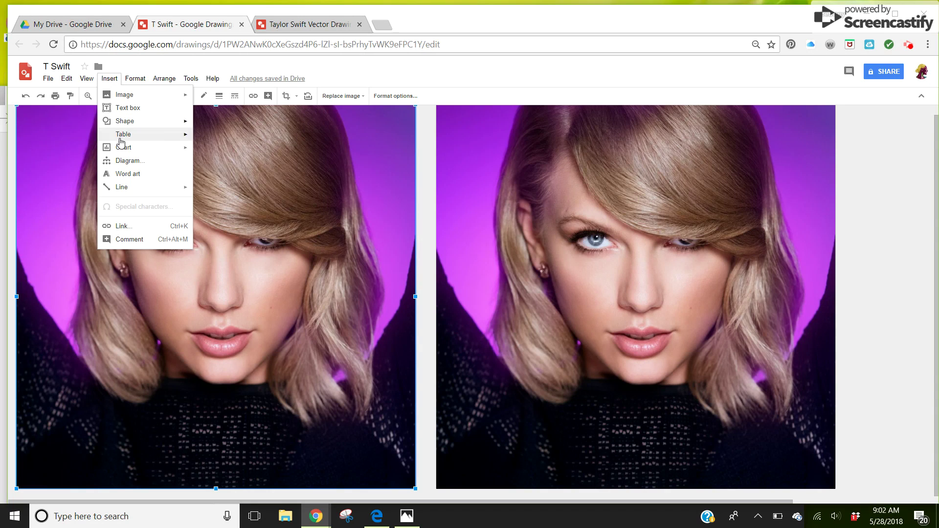
mouse_move(122, 189)
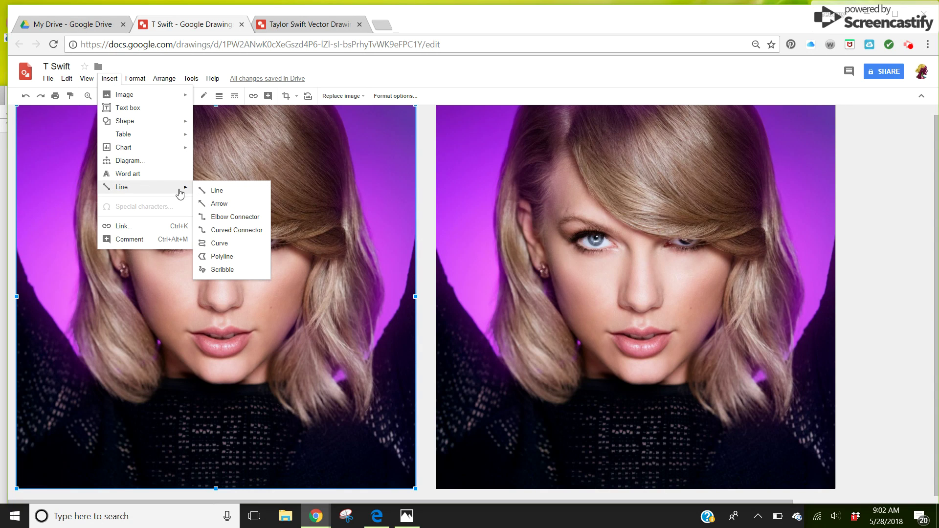
left_click(218, 255)
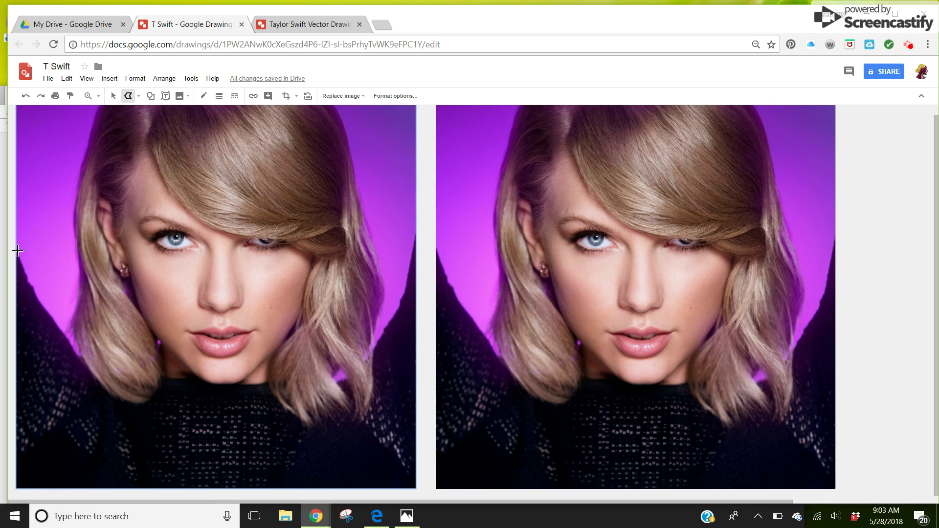
left_click(18, 251)
left_click(29, 281)
left_click(46, 318)
left_click(55, 326)
left_click(85, 365)
left_click(69, 318)
left_click(81, 269)
left_click(74, 225)
left_click(87, 151)
left_click(99, 126)
left_click(101, 108)
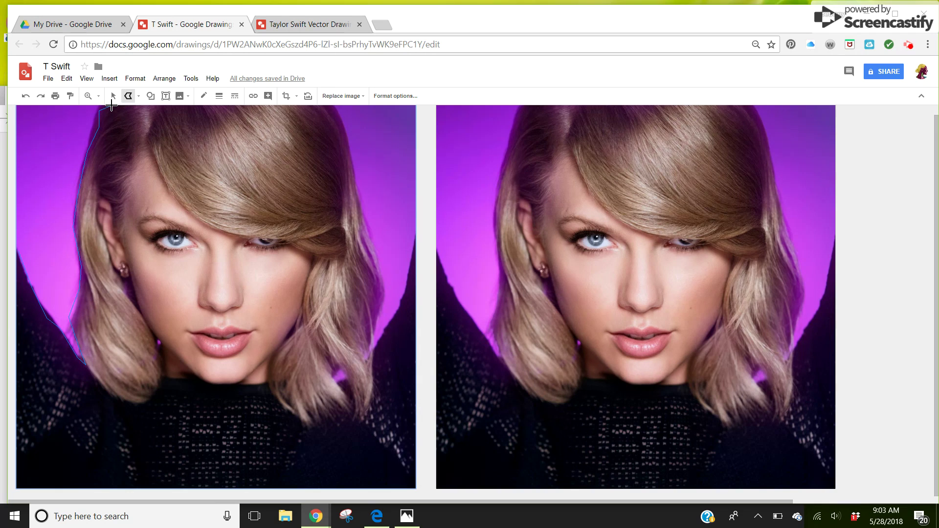
Step: Continue the outline down the right hair edge and photo borders, closing it at the start
left_click(334, 106)
left_click(346, 128)
left_click(385, 292)
left_click(374, 356)
left_click(417, 234)
left_click(417, 489)
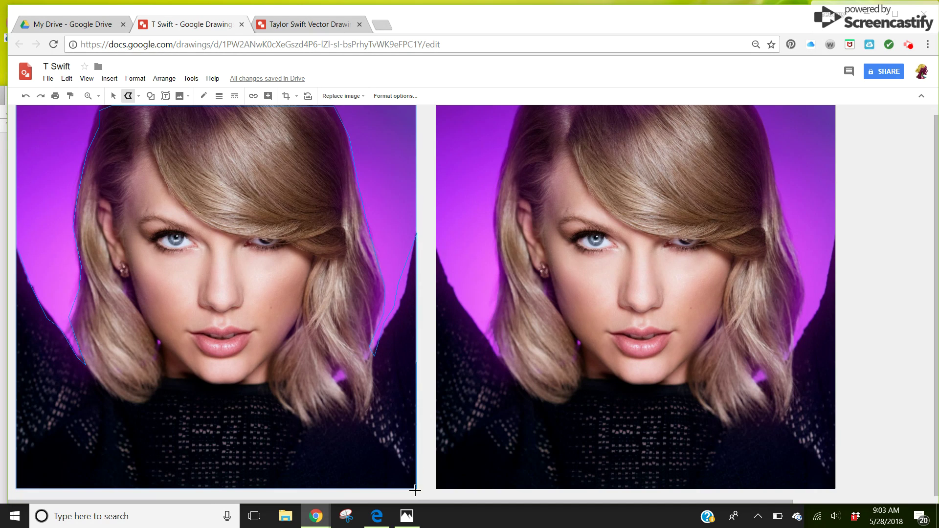
left_click(17, 488)
left_click(18, 253)
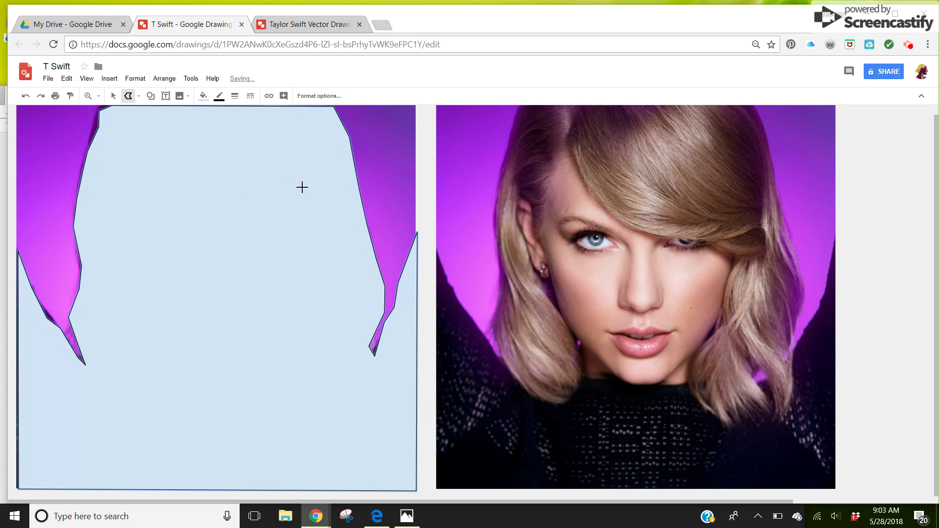
Step: Move the light-blue outline shape over the right photo
left_click(114, 97)
left_click(156, 187)
left_click_drag(204, 318, 622, 318)
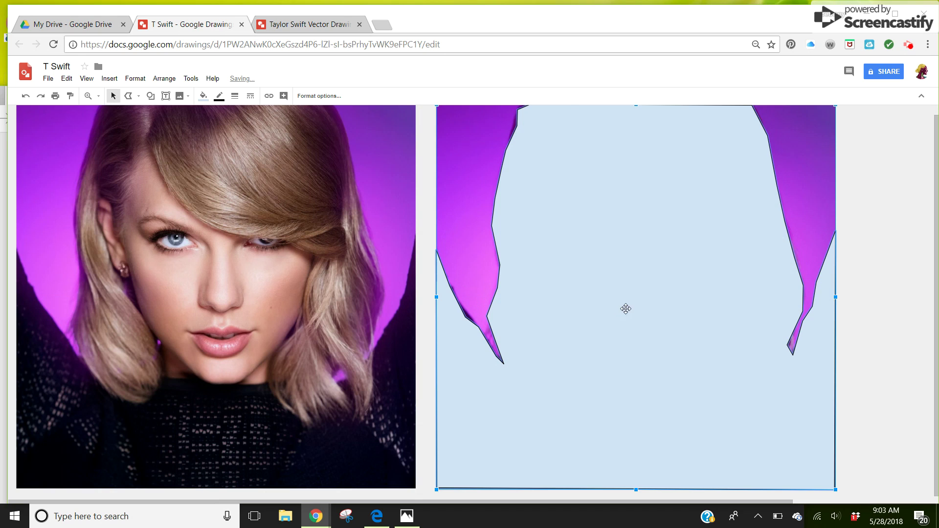
Step: Nudge the shape's top-left and lower-left points to hug the hair edge
double_click(608, 247)
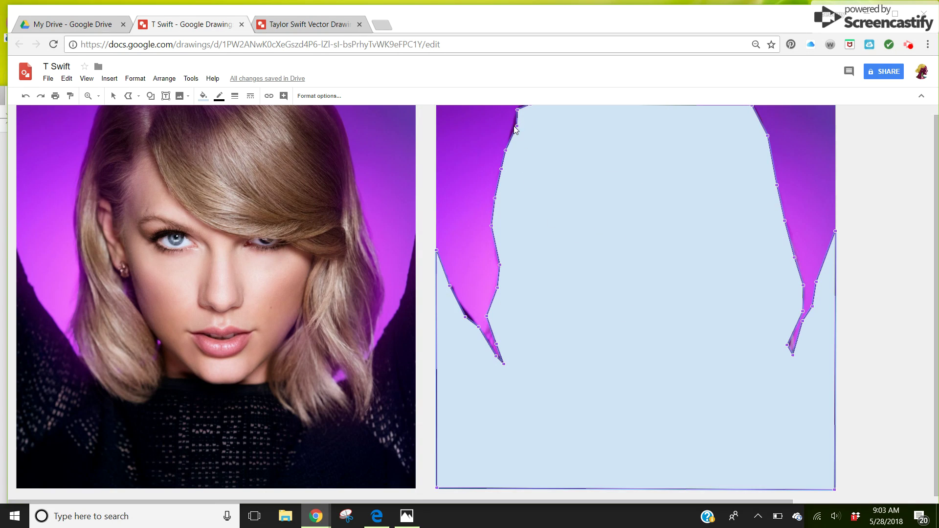
left_click_drag(514, 125, 522, 106)
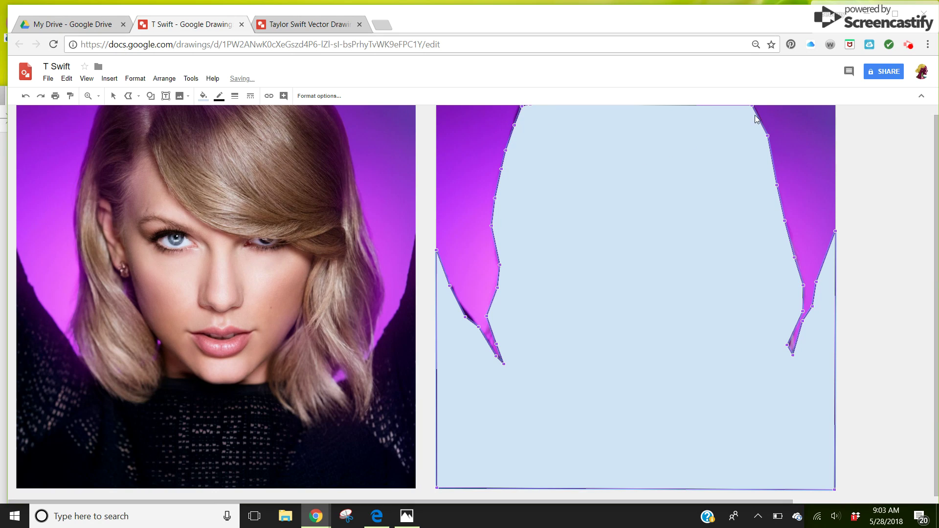
left_click_drag(466, 317, 470, 314)
key("Escape")
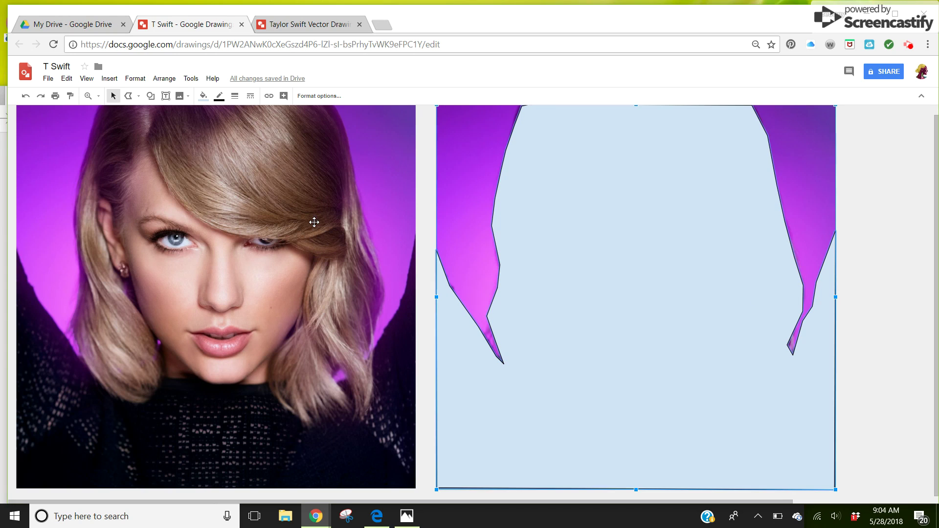
Step: With a Polyline, trace the hair's left side from the top down around the lower left hair
left_click(112, 82)
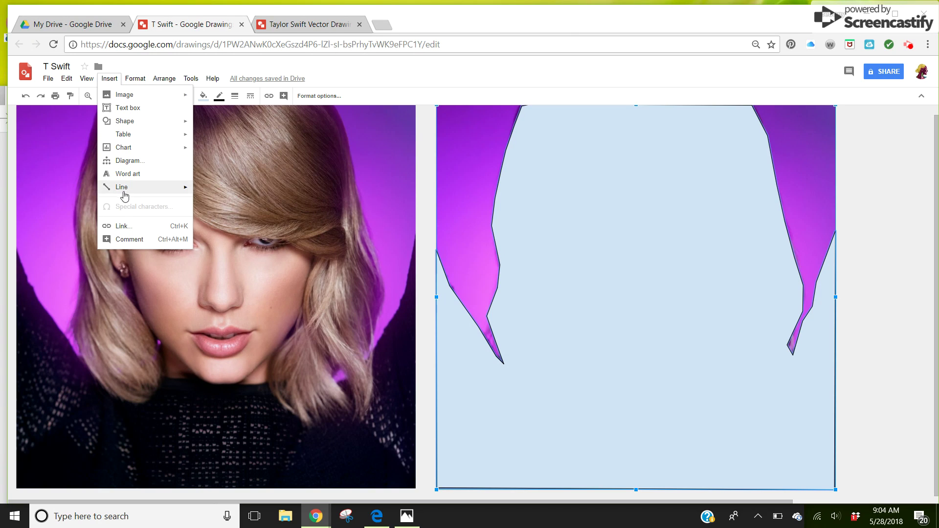
mouse_move(124, 195)
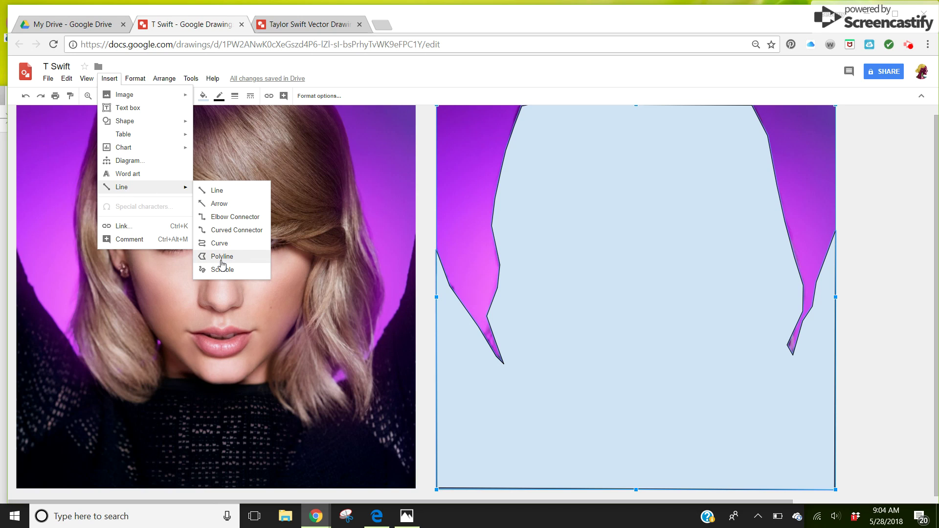
left_click(364, 81)
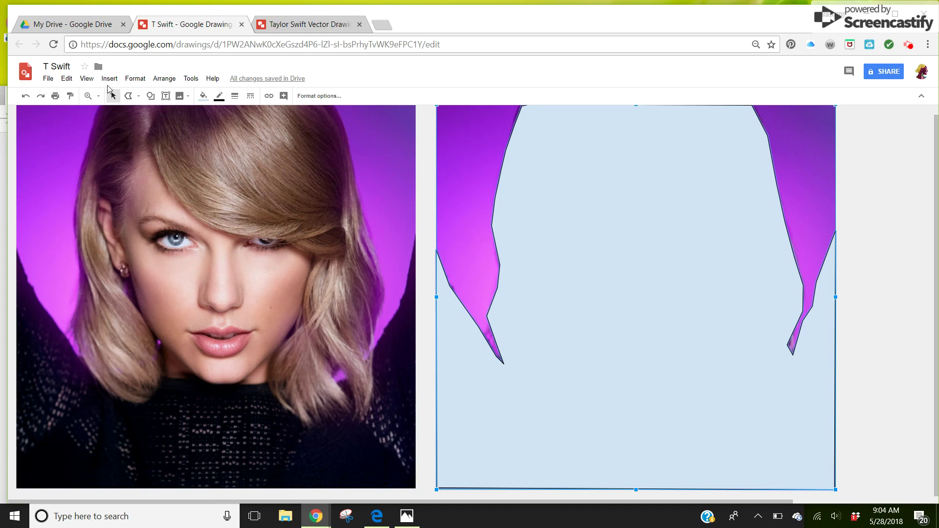
left_click(129, 100)
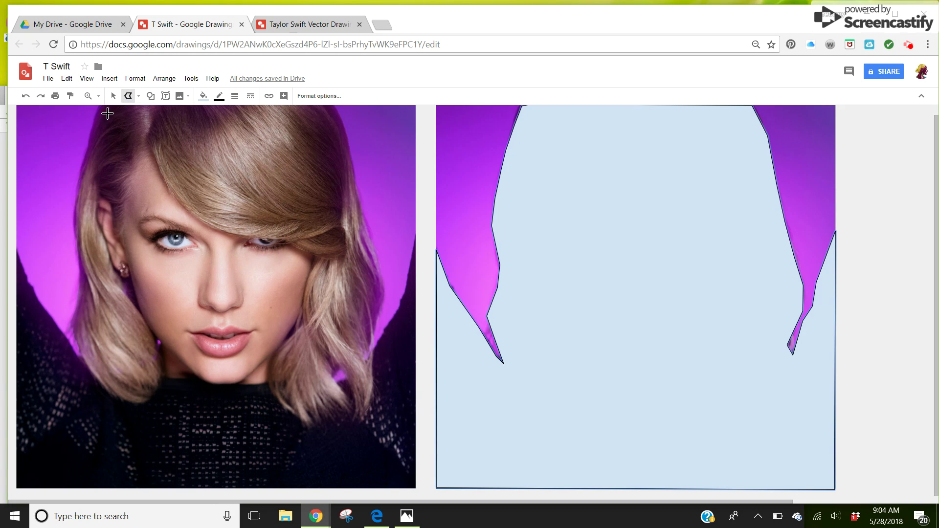
left_click(98, 106)
left_click(74, 199)
left_click(86, 291)
left_click(72, 332)
left_click(91, 375)
left_click(140, 405)
left_click(157, 386)
left_click(158, 349)
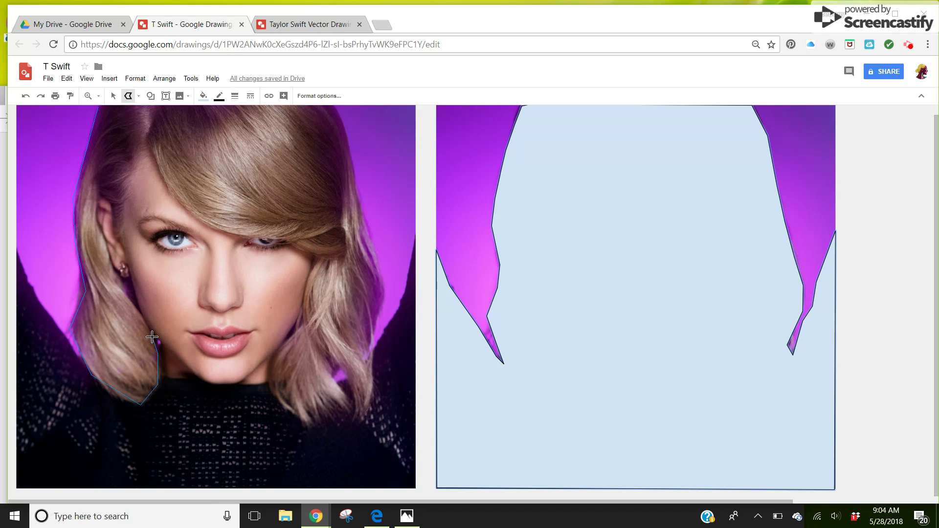
Step: Continue the outline around the ear, along the jaw and under the chin
left_click(107, 246)
left_click(98, 222)
left_click(102, 202)
left_click(111, 210)
left_click(158, 344)
left_click(216, 384)
Step: Trace the face's right side and right hair up to the top, close the shape and select it
left_click(314, 256)
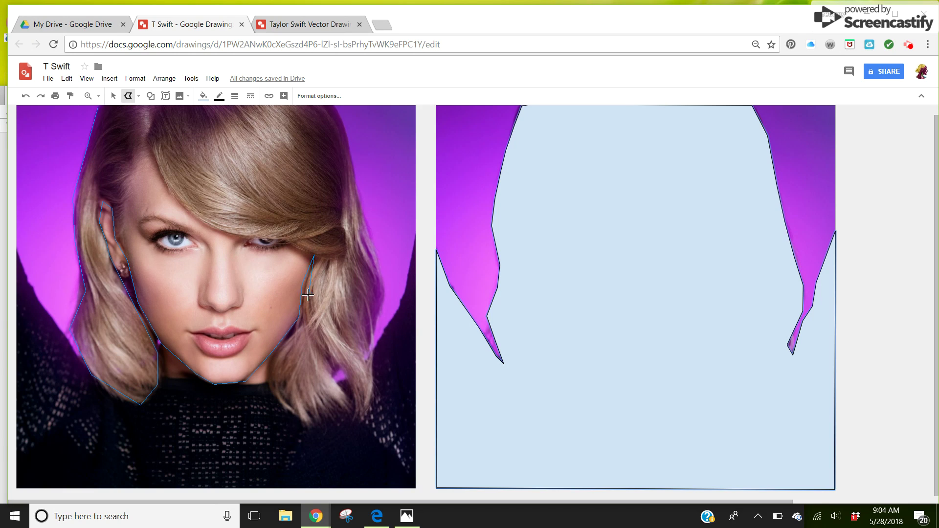
left_click(303, 339)
left_click(274, 372)
left_click(283, 412)
left_click(316, 424)
left_click(350, 403)
left_click(332, 374)
left_click(341, 366)
left_click(359, 411)
left_click(370, 392)
left_click(365, 342)
left_click(383, 290)
left_click(361, 229)
left_click(353, 200)
left_click(352, 154)
left_click(335, 108)
left_click(97, 106)
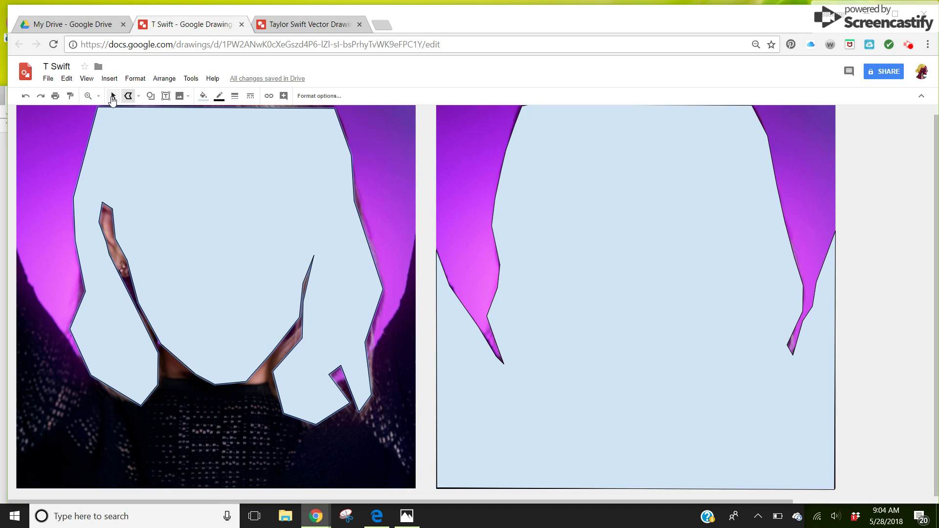
left_click(112, 98)
left_click(162, 259)
Step: Fill the hair shape green instead of dark purple and move it onto the right image
left_click(204, 96)
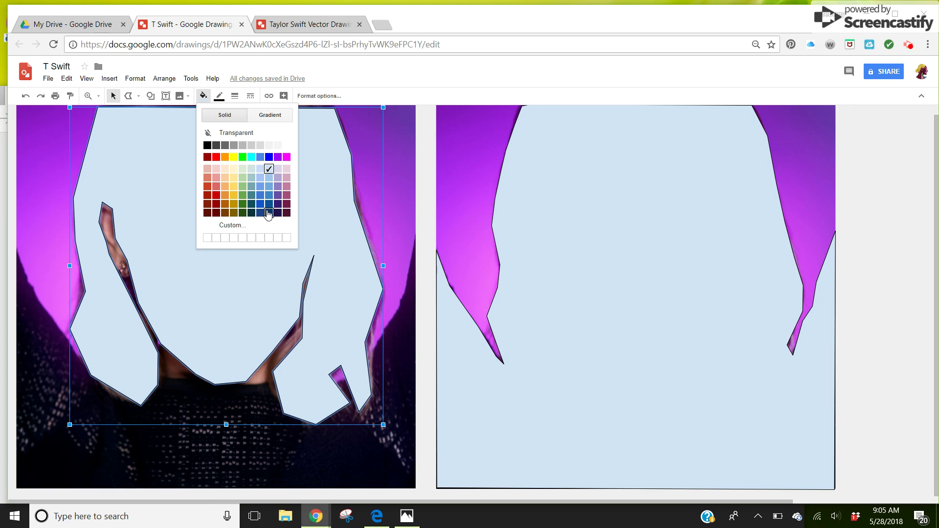
left_click(277, 204)
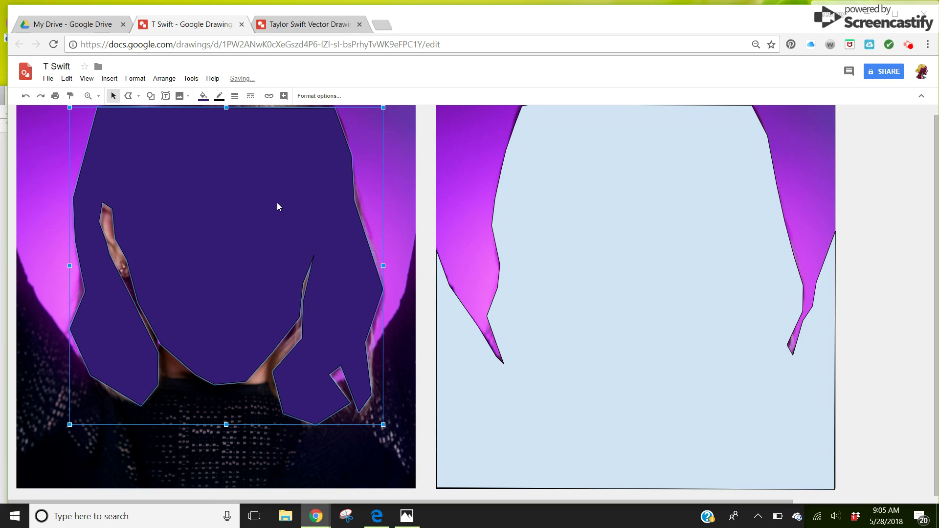
left_click(203, 96)
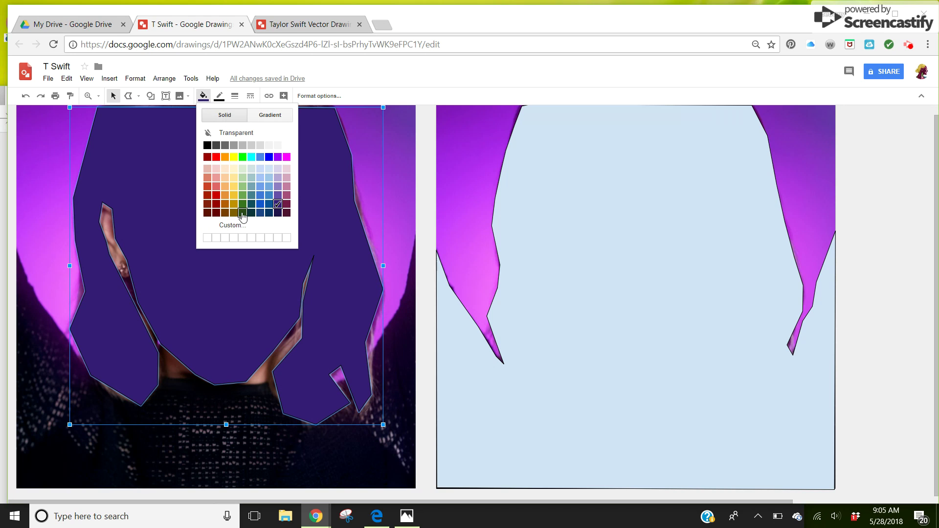
left_click(242, 205)
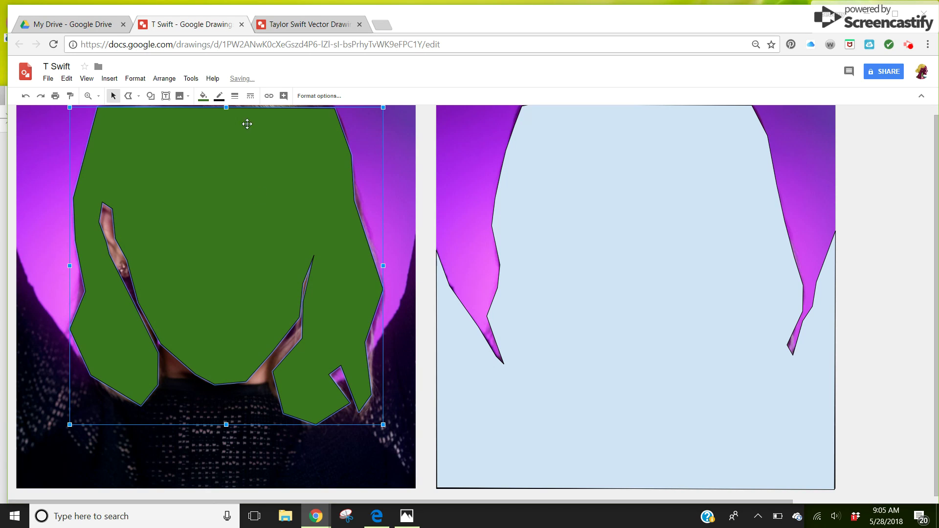
key("Escape")
left_click_drag(177, 210, 598, 208)
Step: Fill the light-blue background shape on the right dark magenta
left_click(485, 460)
left_click(204, 97)
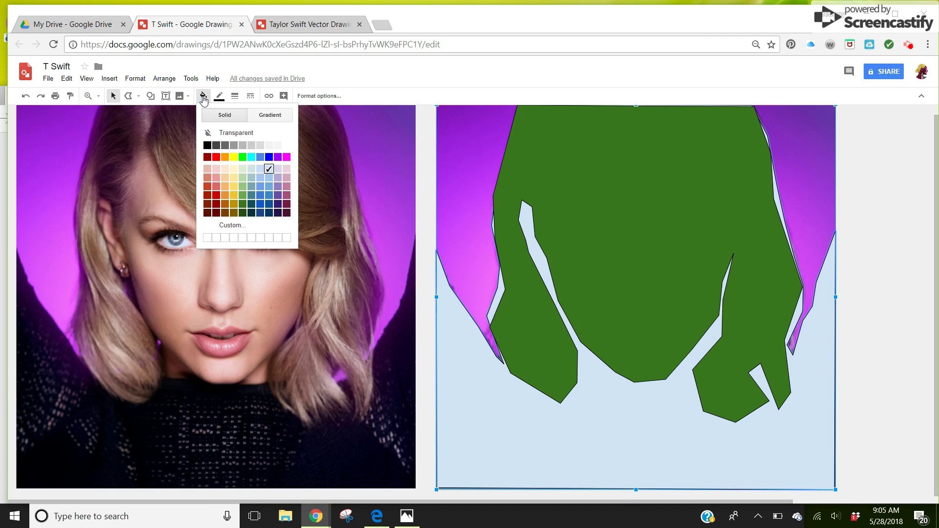
left_click(288, 213)
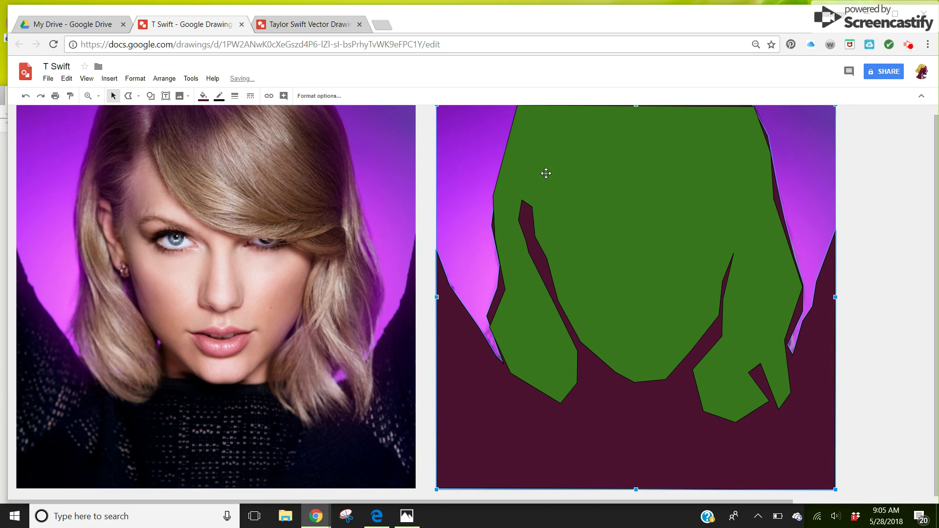
left_click(579, 178)
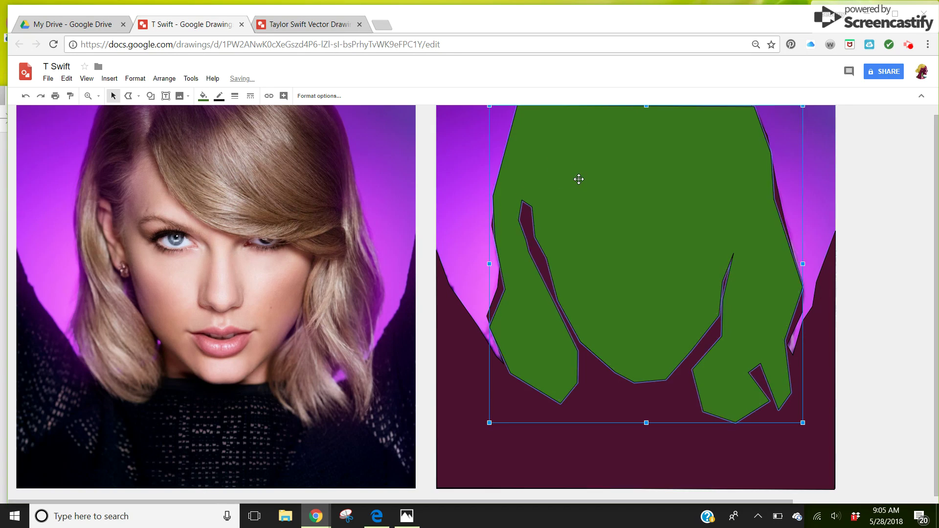
Step: Reshape the green hair outline by nudging two left-edge points and pulling two new points outward on the right edge
double_click(524, 288)
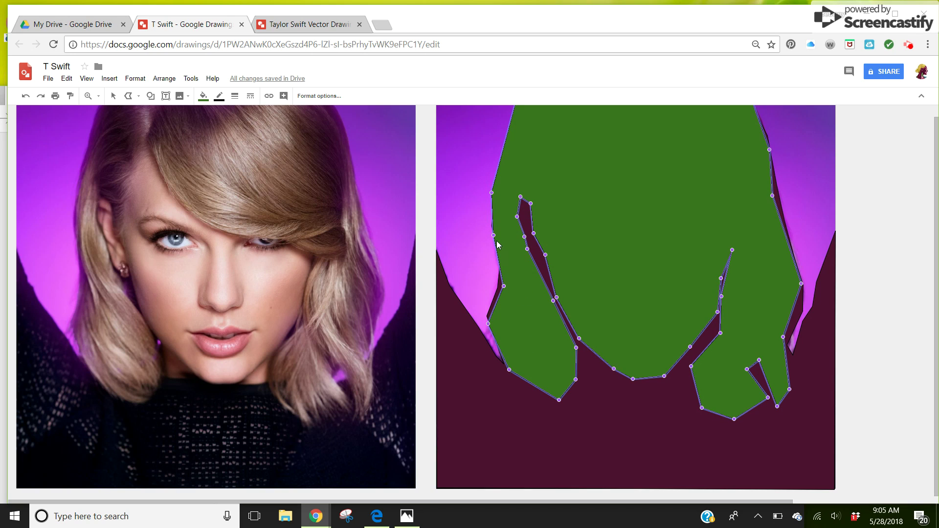
left_click_drag(503, 287, 499, 282)
left_click_drag(490, 323, 487, 313)
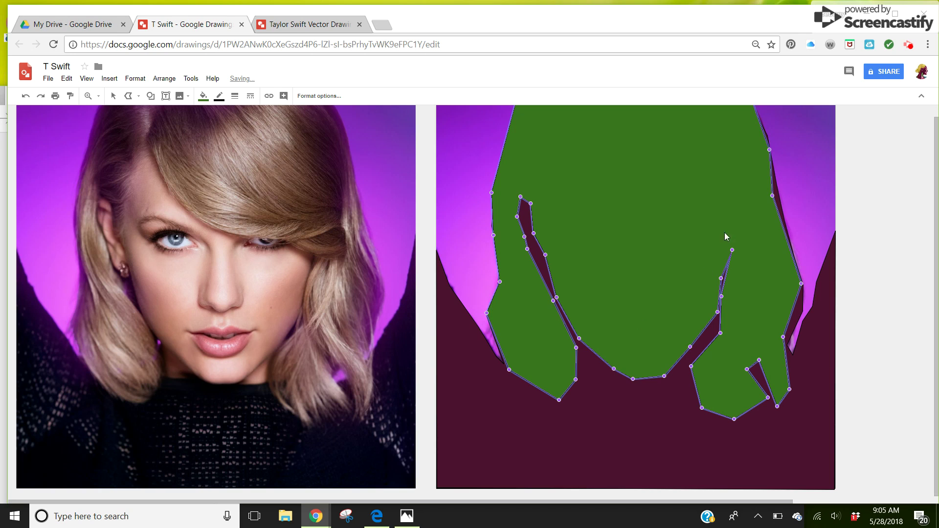
left_click_drag(772, 196, 779, 197)
left_click_drag(799, 285, 790, 344)
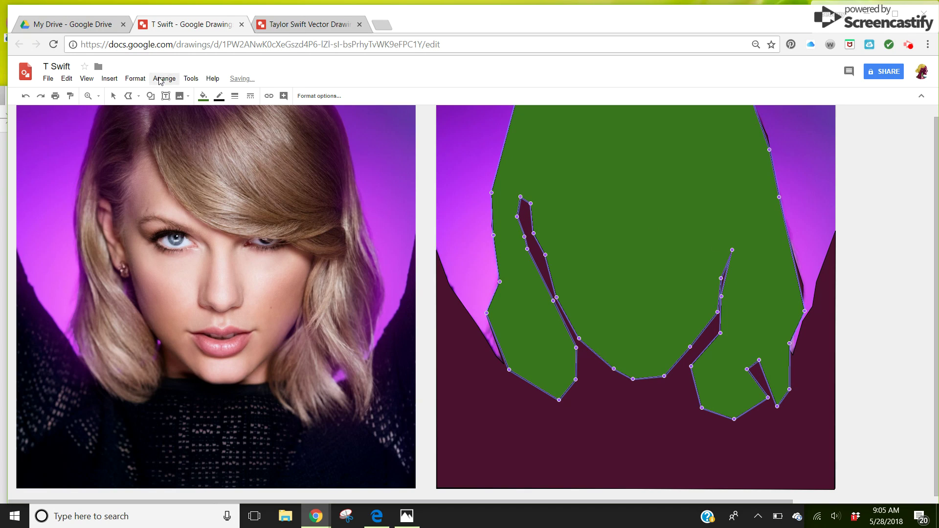
Step: Start a polyline at the hairline and trace down the face's left side, ear and jaw
left_click(128, 95)
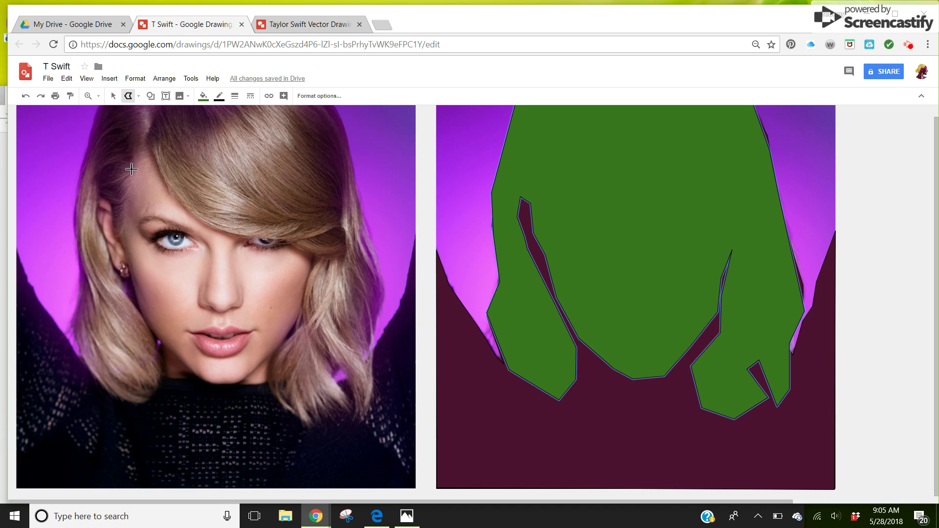
left_click(142, 149)
left_click(124, 200)
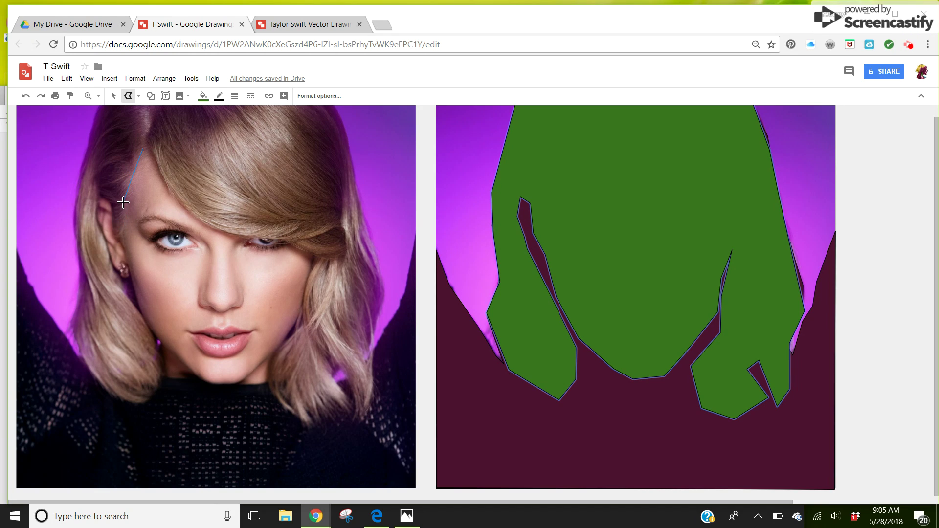
left_click(119, 239)
left_click(102, 200)
left_click(111, 268)
left_click(122, 277)
left_click(136, 285)
left_click(150, 331)
Step: Trace around the chin and right cheek, close the face outline, and fill it dark blue
left_click(204, 380)
left_click(242, 383)
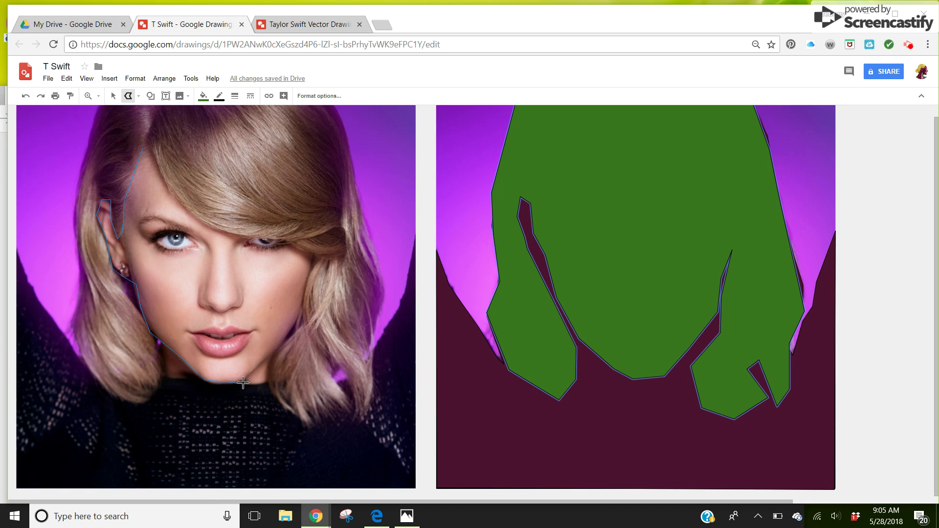
left_click(278, 349)
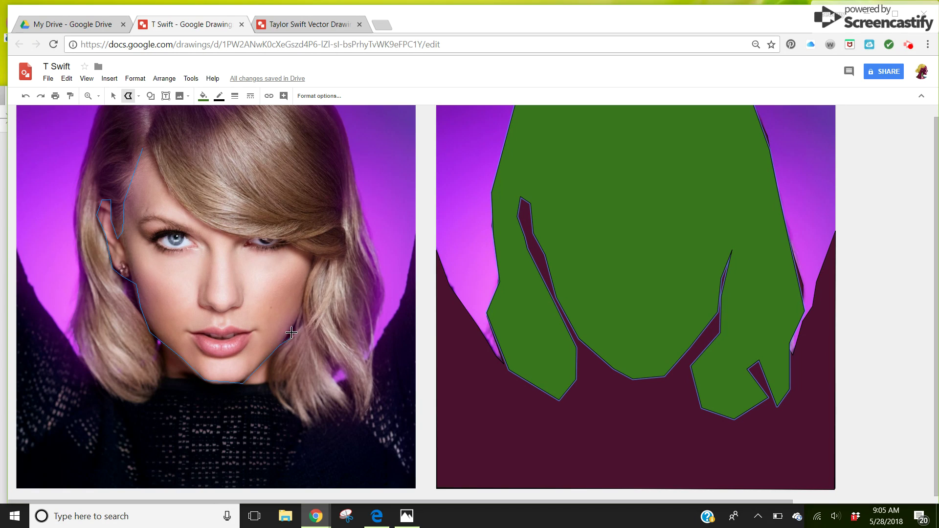
left_click(312, 261)
left_click(142, 149)
left_click(202, 96)
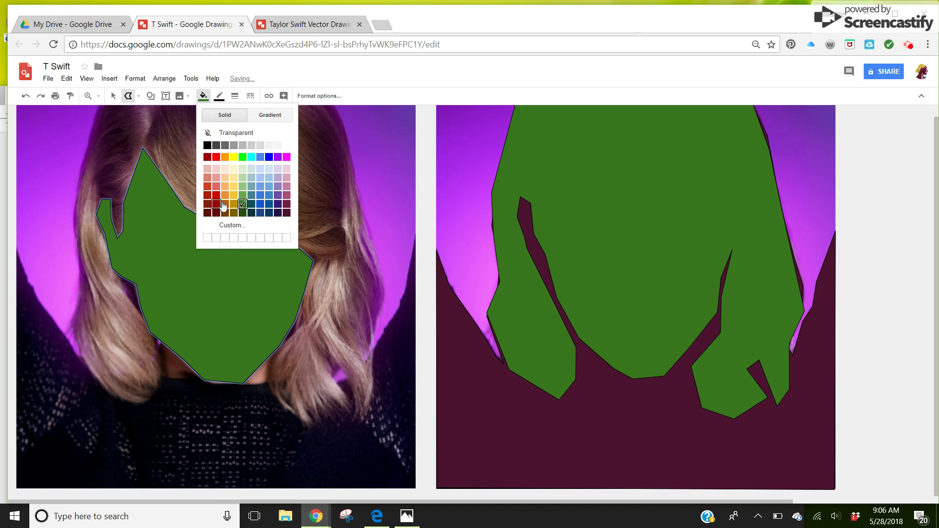
left_click(269, 206)
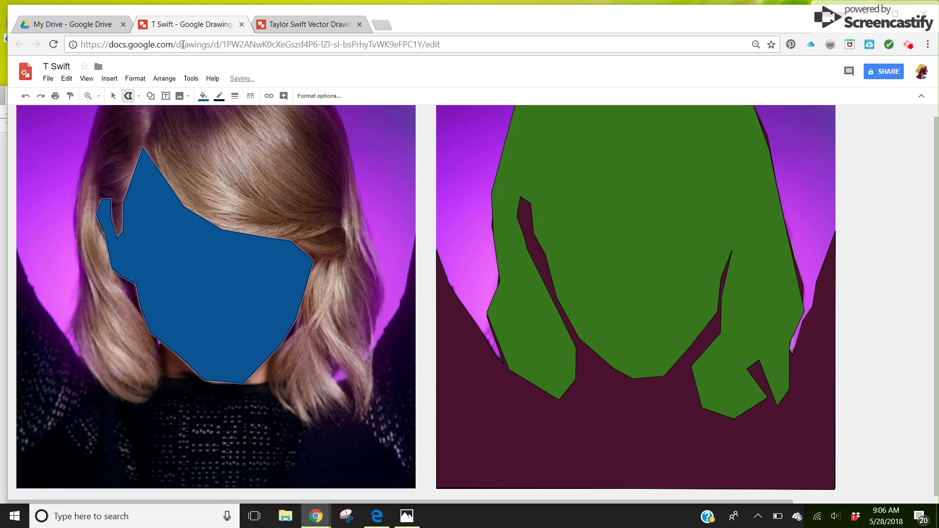
left_click(115, 96)
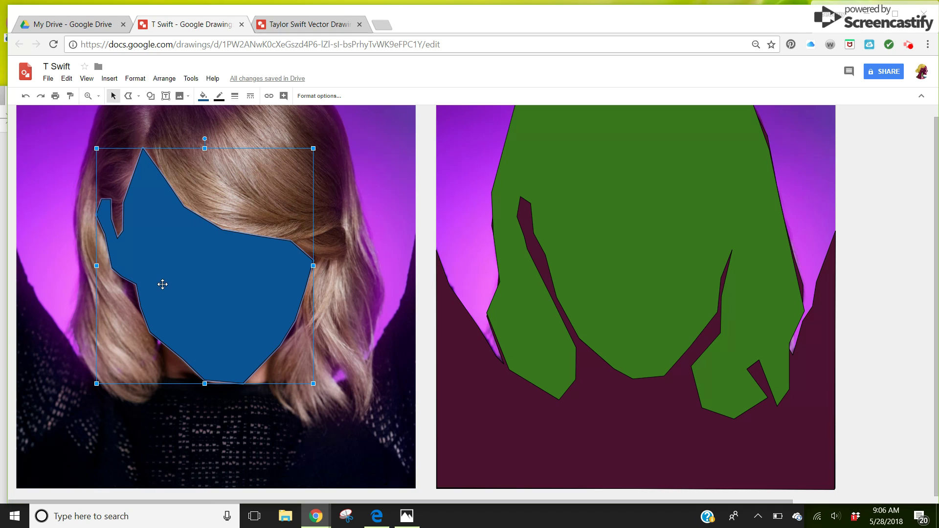
Step: Drag the dark blue face shape onto the right-hand drawing over the green hair
left_click_drag(163, 284, 581, 281)
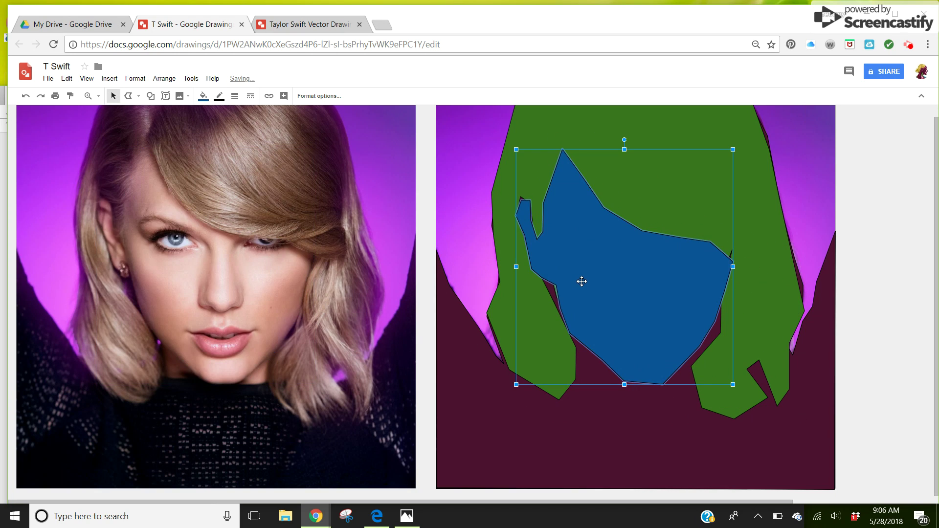
left_click(460, 148)
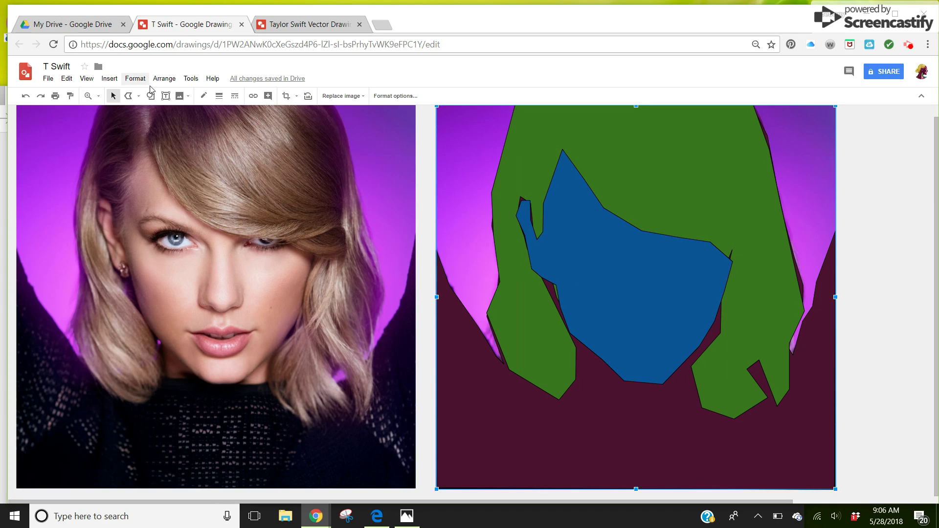
key("Escape")
left_click(459, 165)
Step: Delete the right-side photo, then undo to restore it
right_click(457, 153)
left_click(471, 167)
key("Delete")
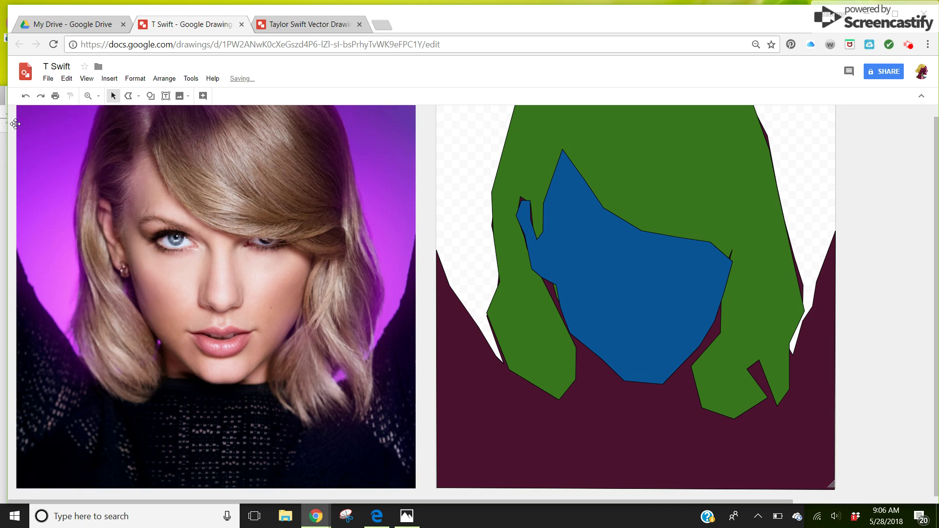
left_click(25, 96)
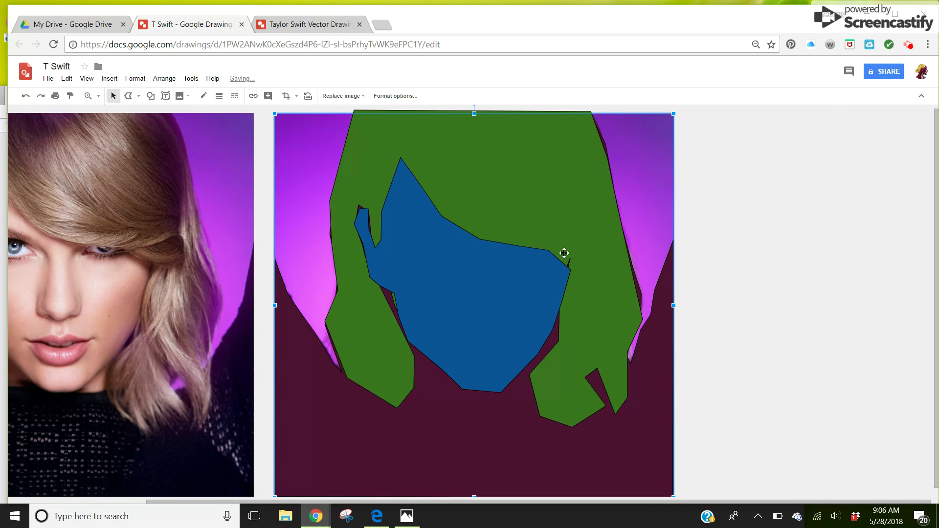
left_click_drag(657, 503, 519, 499)
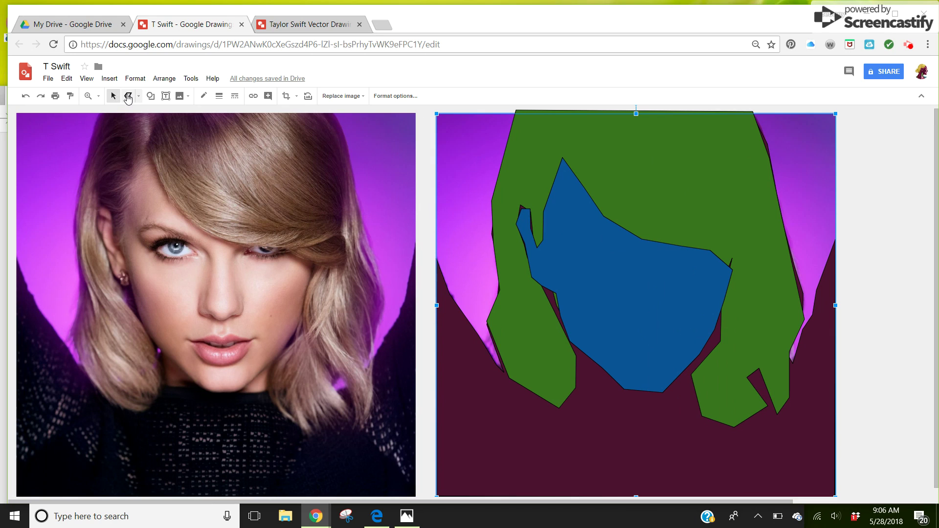
left_click(128, 96)
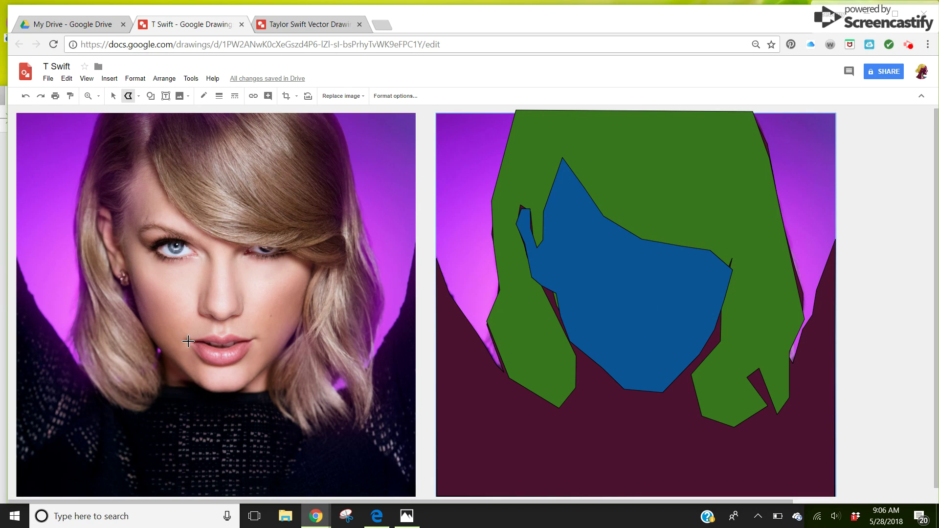
Step: Trace a closed lips outline around the mouth on the left photo
left_click(203, 340)
left_click(251, 342)
left_click(239, 362)
left_click(210, 364)
left_click(189, 342)
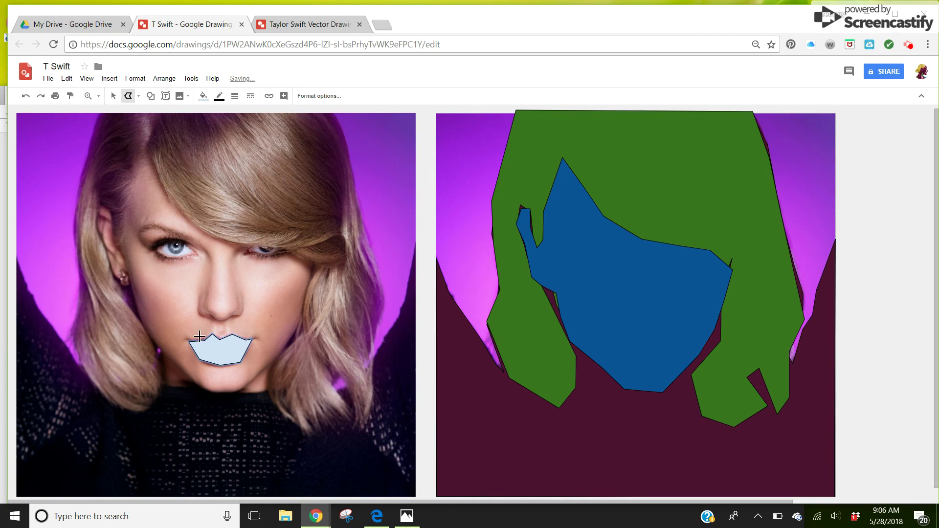
Step: Fill the lips shape red
left_click(205, 98)
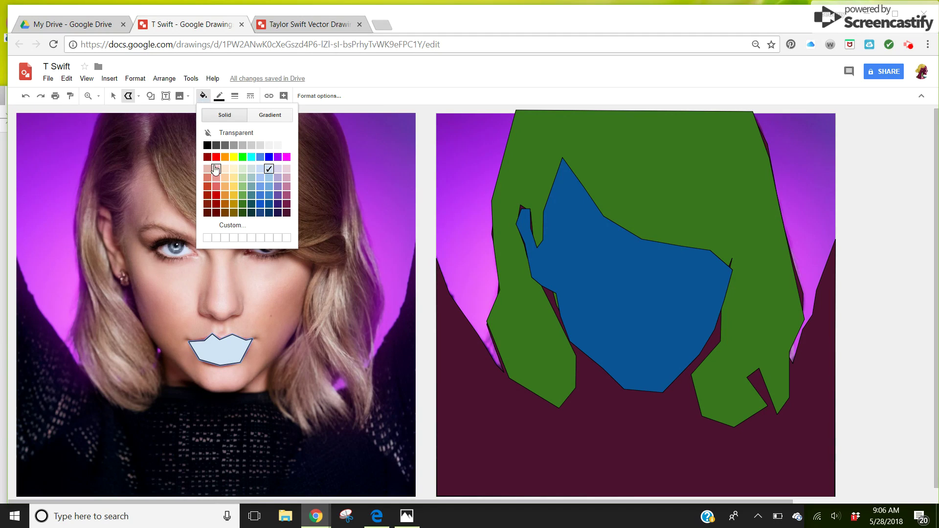
left_click(215, 157)
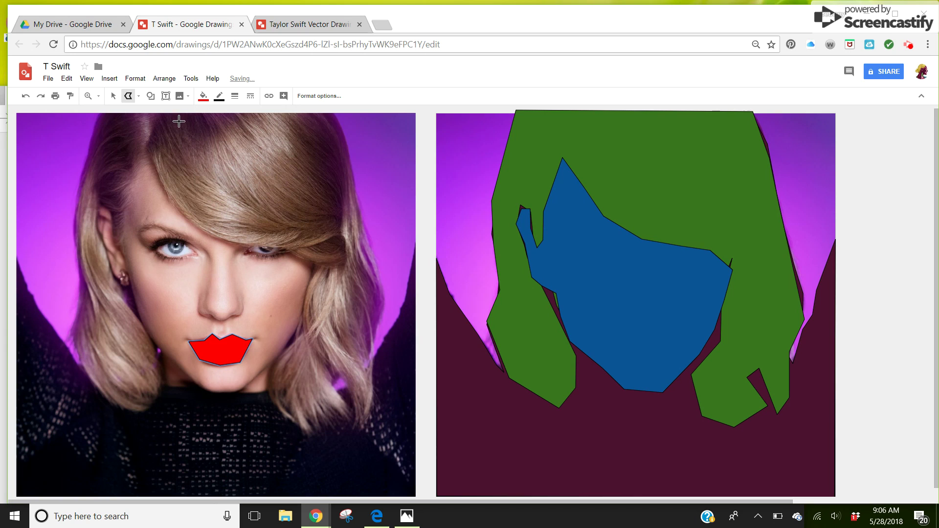
left_click(113, 96)
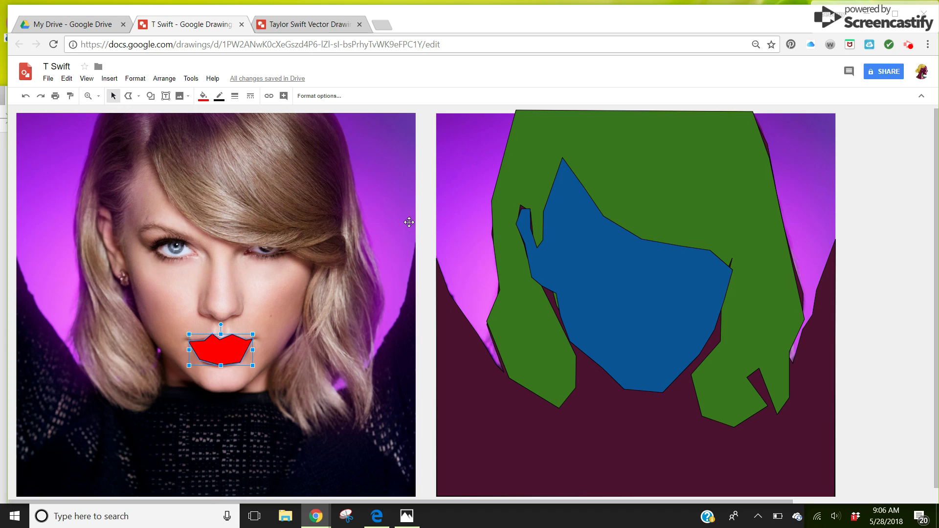
left_click(465, 194)
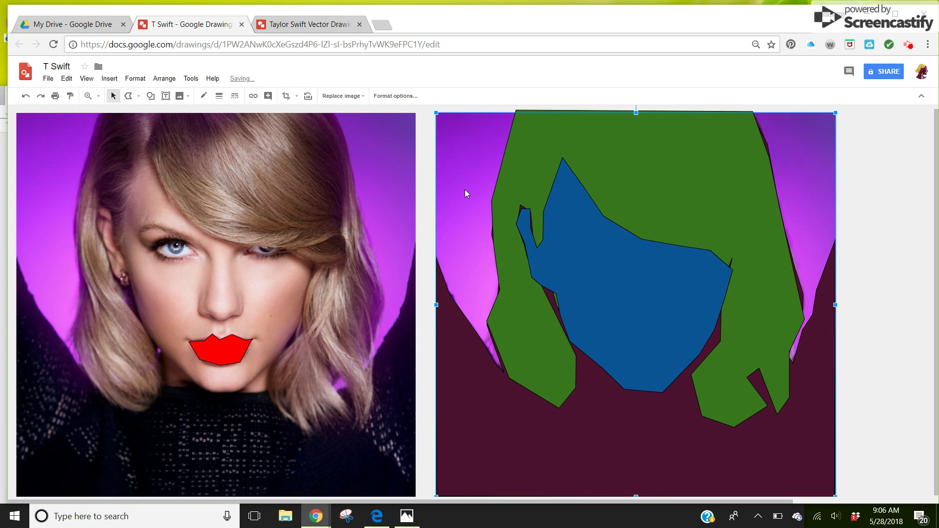
Step: Bring the right-hand photo to front and drag the red lips onto its mouth
right_click(469, 160)
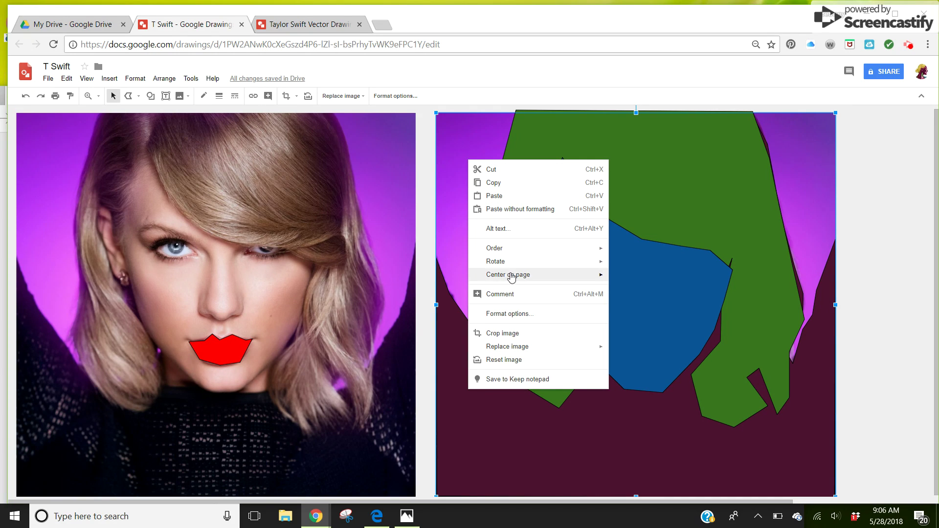
mouse_move(510, 264)
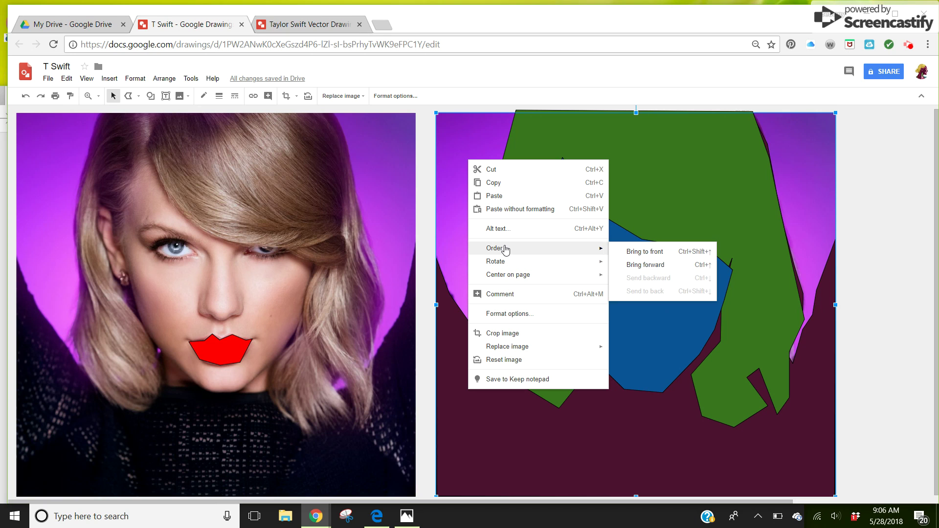
left_click(627, 253)
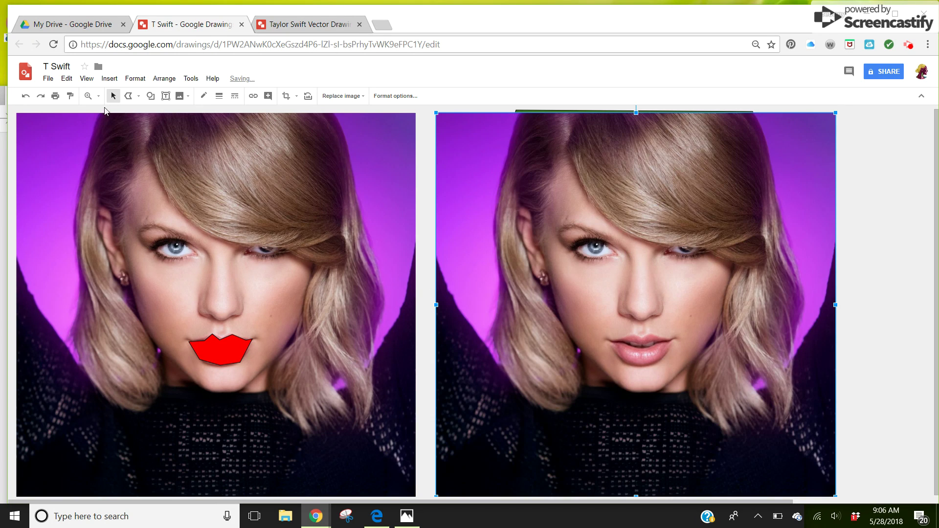
left_click(114, 96)
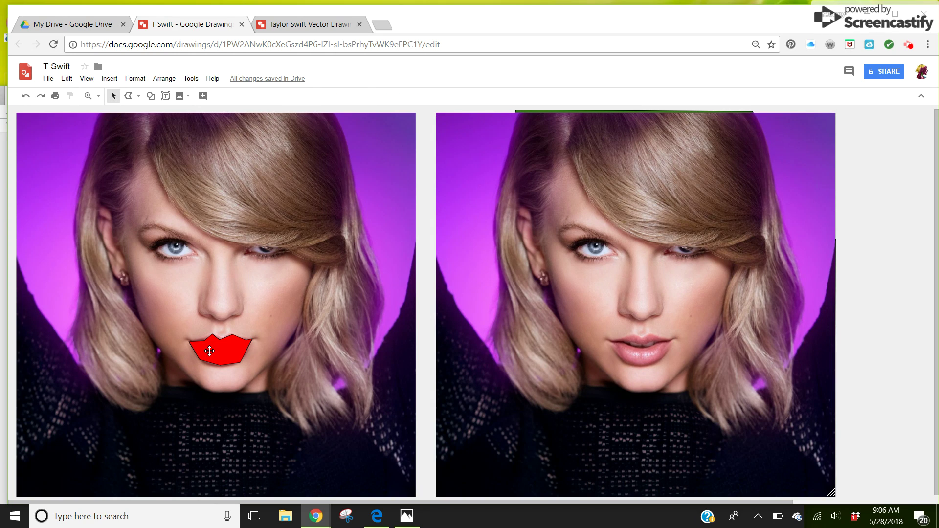
left_click_drag(209, 351, 630, 350)
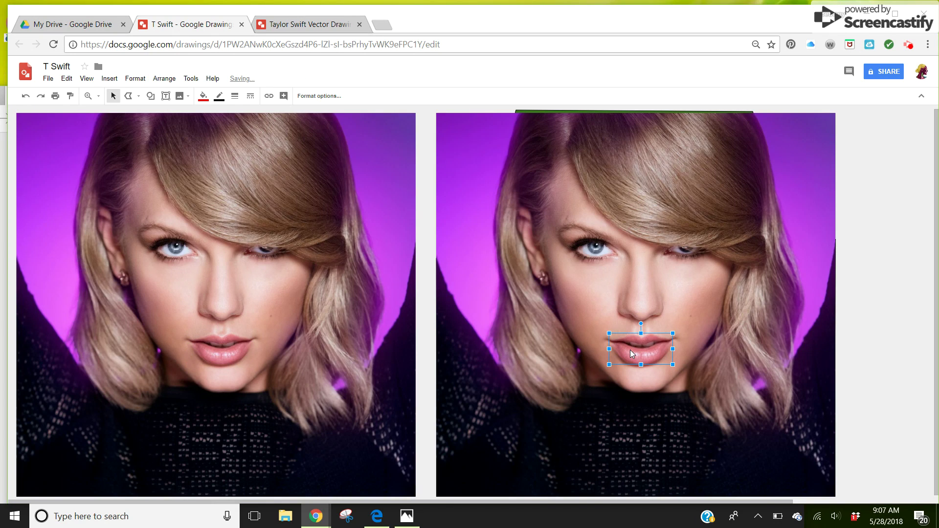
Step: Send the right-hand photo to back so the drawn shapes show above it
left_click(459, 192)
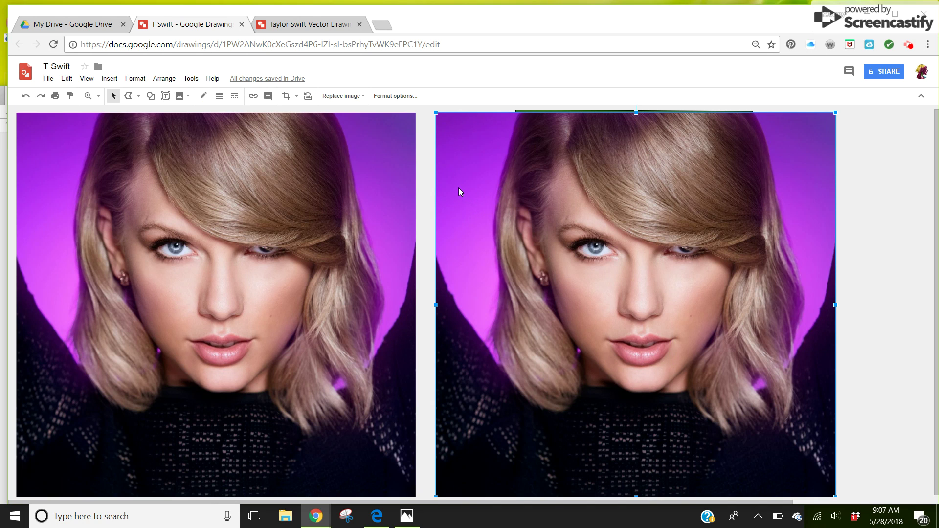
right_click(458, 189)
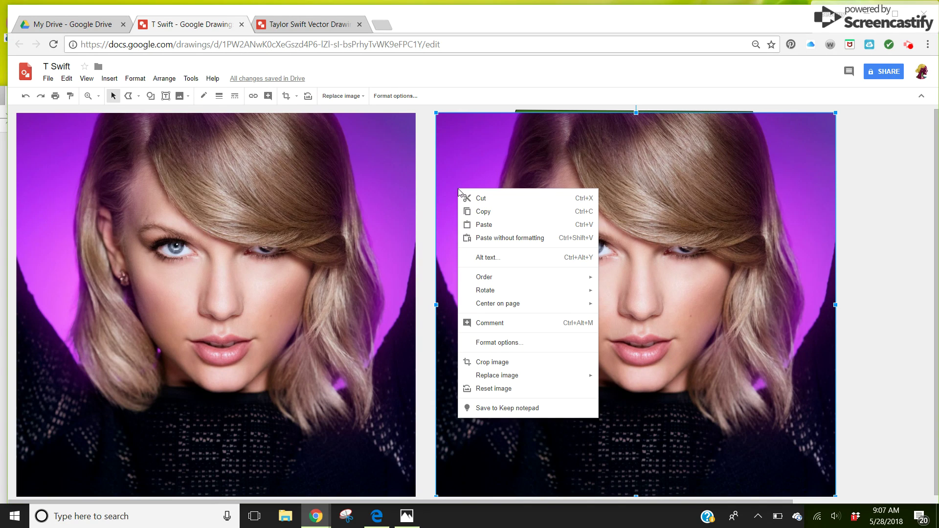
mouse_move(495, 278)
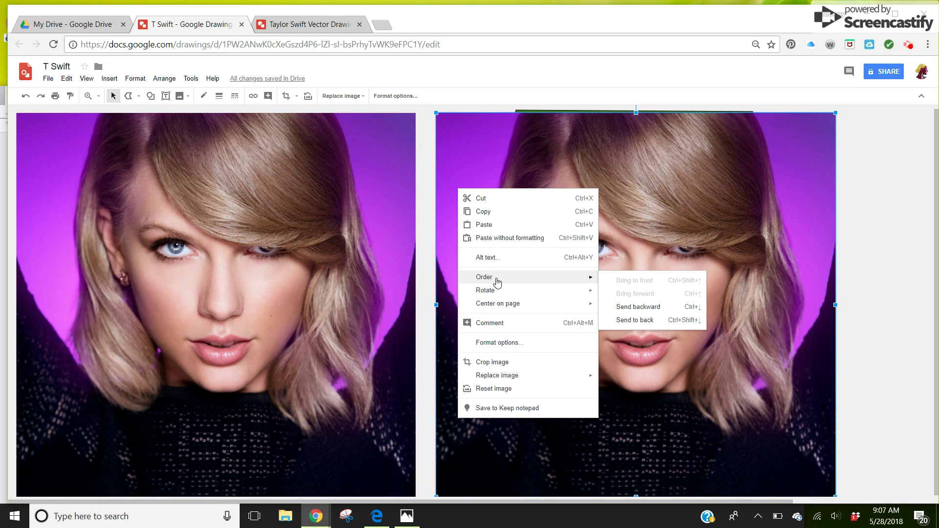
left_click(641, 321)
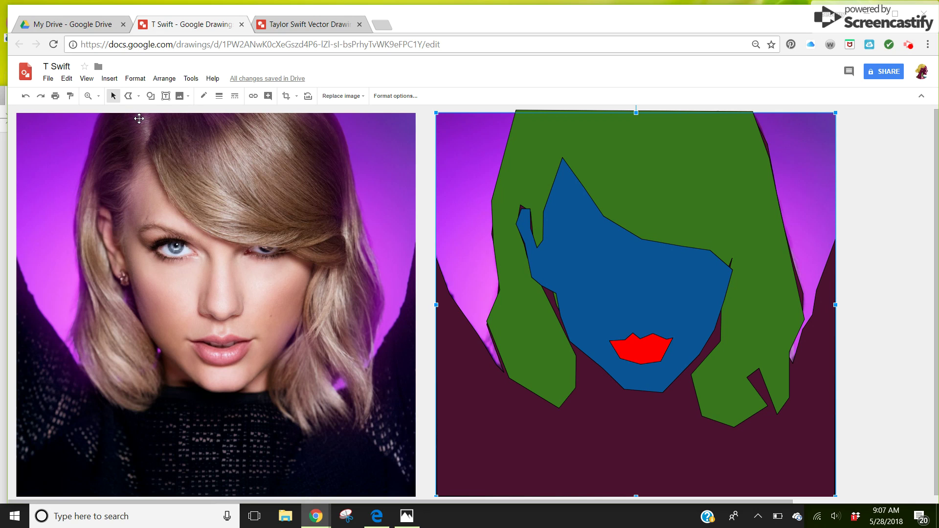
Step: Trace a closed highlight shape over the brow and down the nose
left_click(129, 96)
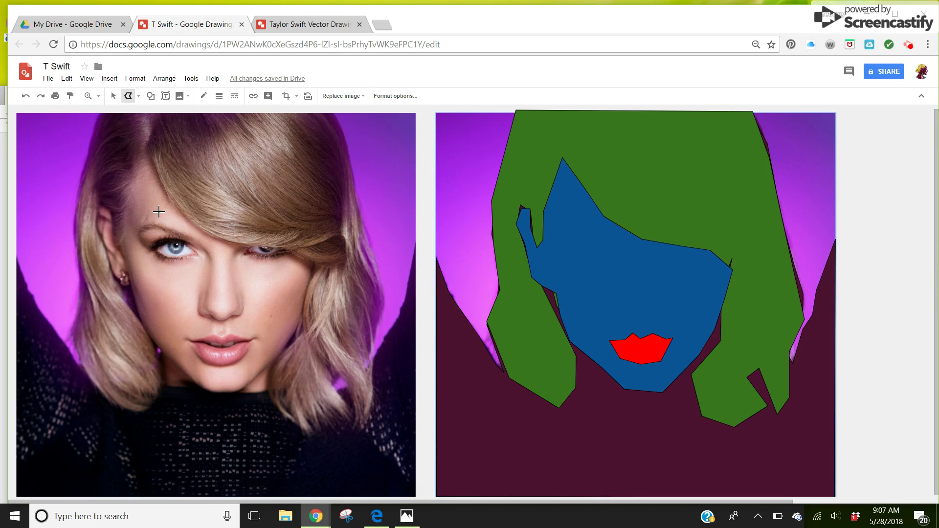
left_click(163, 210)
left_click(156, 221)
left_click(195, 235)
left_click(213, 258)
left_click(209, 305)
left_click(220, 316)
left_click(237, 302)
left_click(228, 279)
left_click(230, 248)
left_click(164, 211)
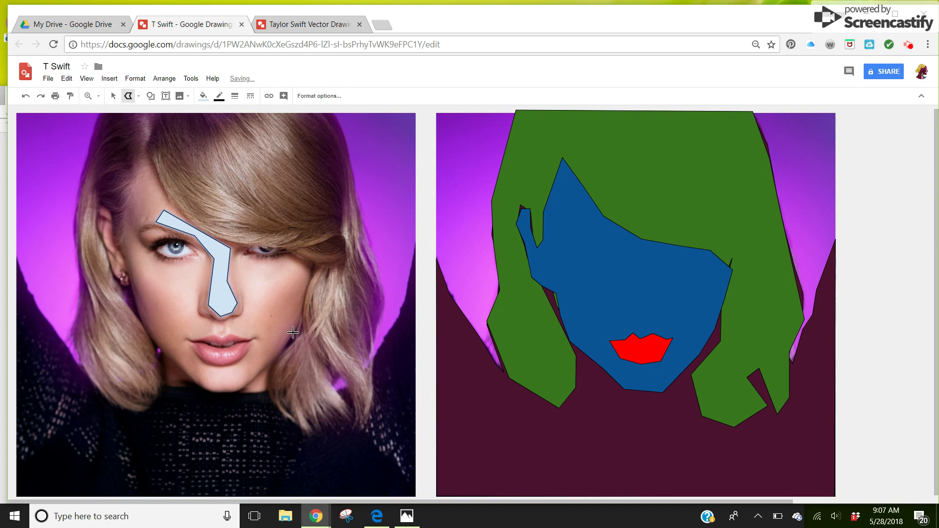
Step: Trace a closed highlight shape over the right cheek
left_click(289, 264)
left_click(303, 270)
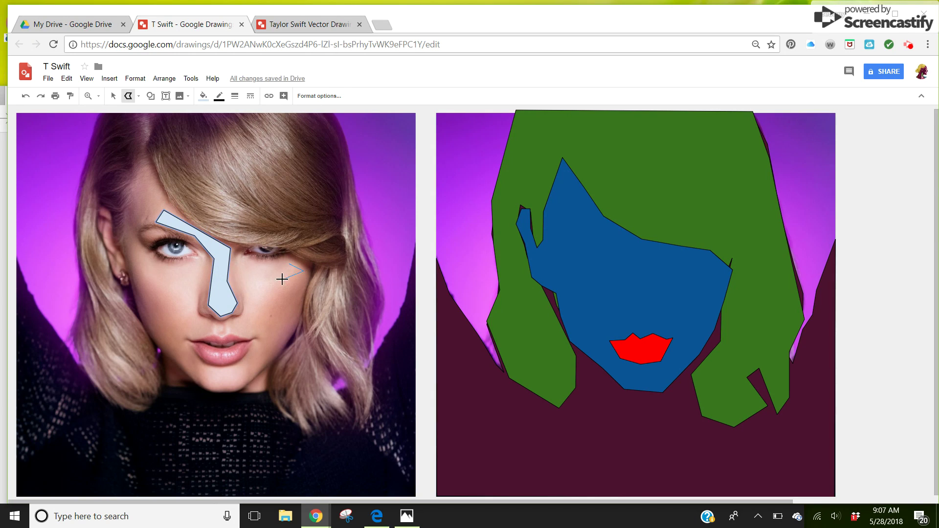
left_click(273, 289)
left_click(266, 321)
left_click(250, 322)
left_click(247, 271)
left_click(290, 264)
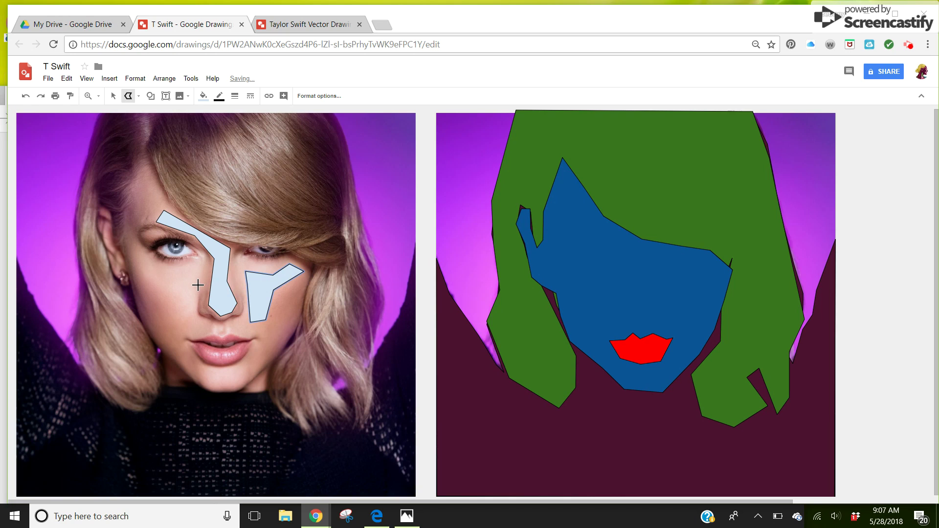
Step: Trace a closed highlight shape over the left cheek
left_click(200, 268)
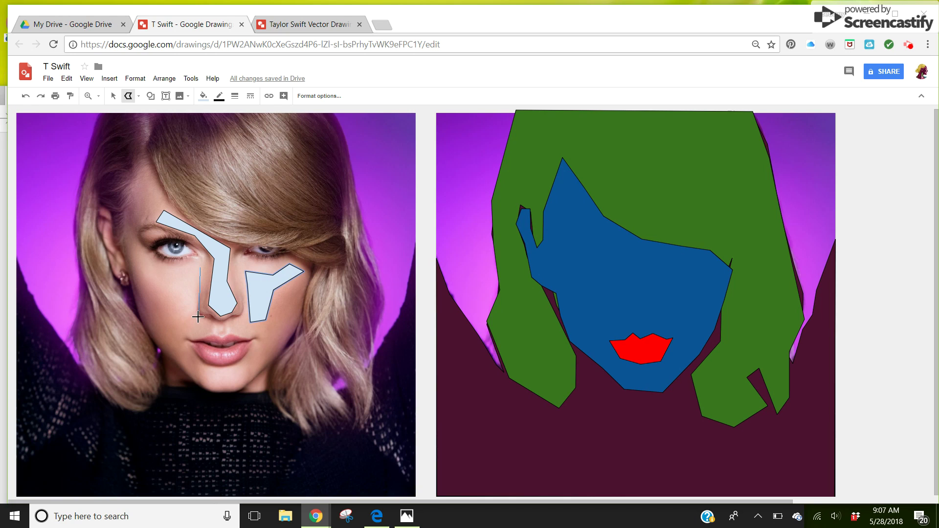
left_click(199, 317)
left_click(181, 322)
left_click(184, 295)
left_click(148, 283)
left_click(140, 268)
left_click(200, 268)
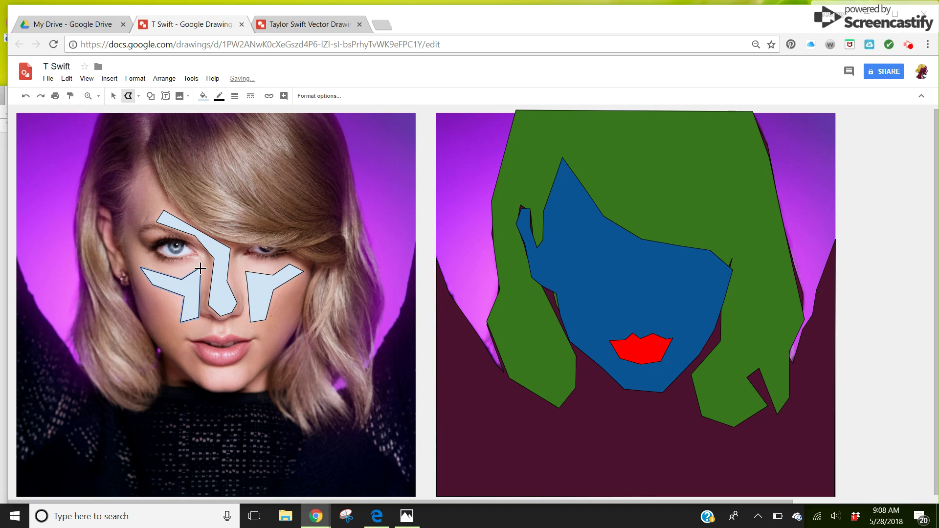
Step: Trace a triangular chin highlight below the lips
left_click(206, 367)
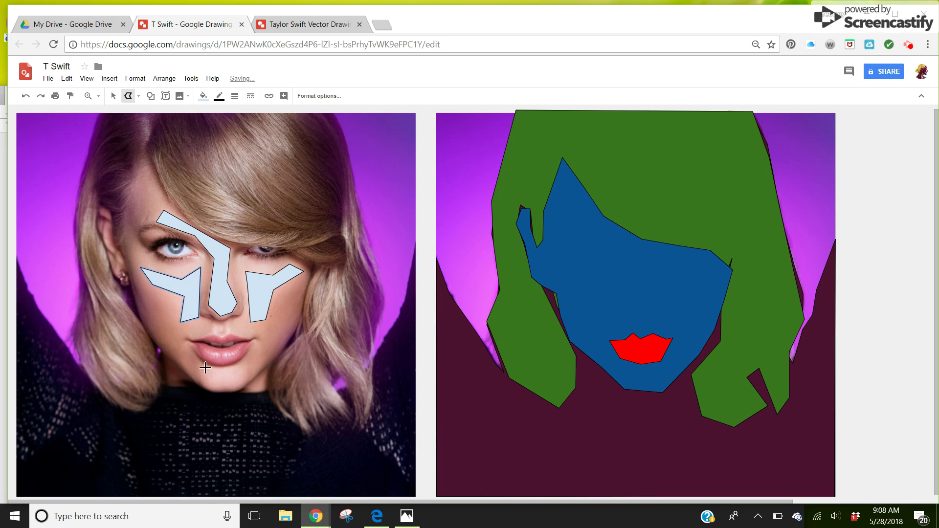
left_click(242, 368)
left_click(241, 387)
left_click(206, 368)
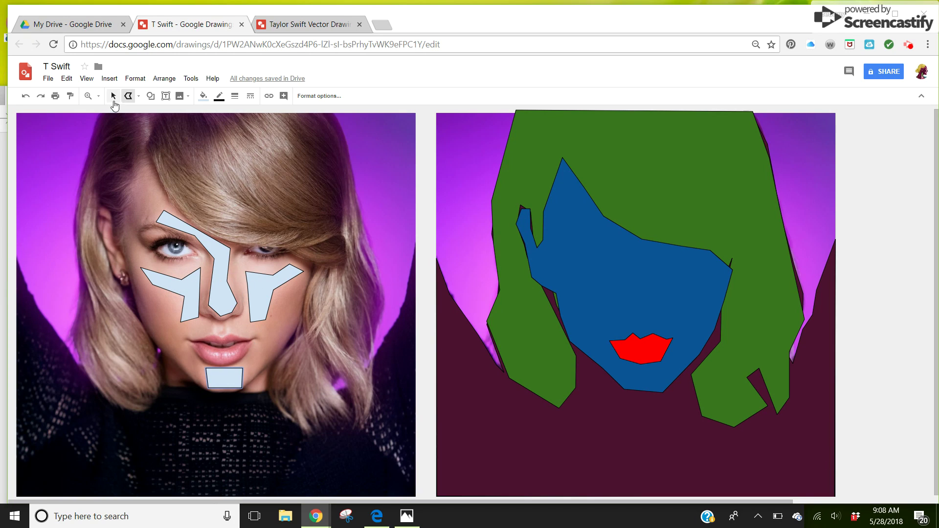
left_click(203, 98)
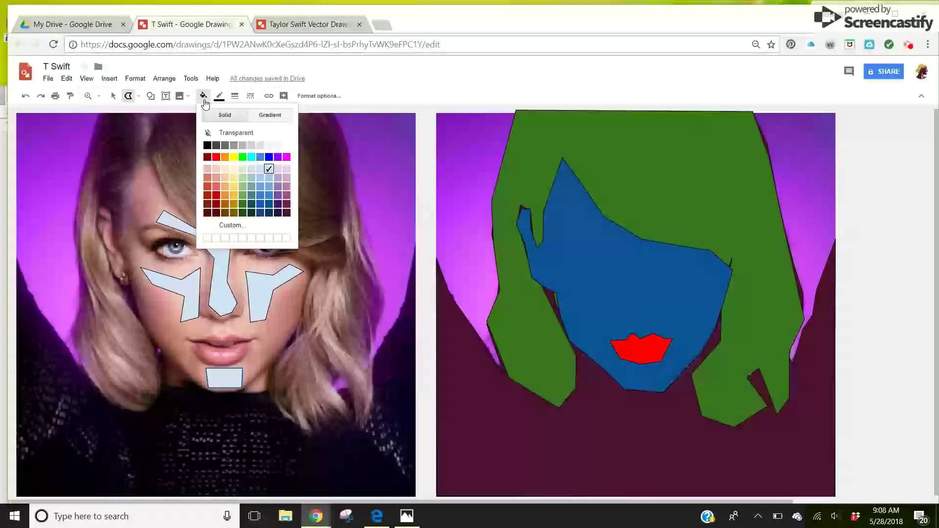
Step: Recolour the highlights light blue 2 and move the brow/nose, both cheek and chin highlights onto the right-hand face
left_click(268, 177)
left_click_drag(218, 304, 637, 301)
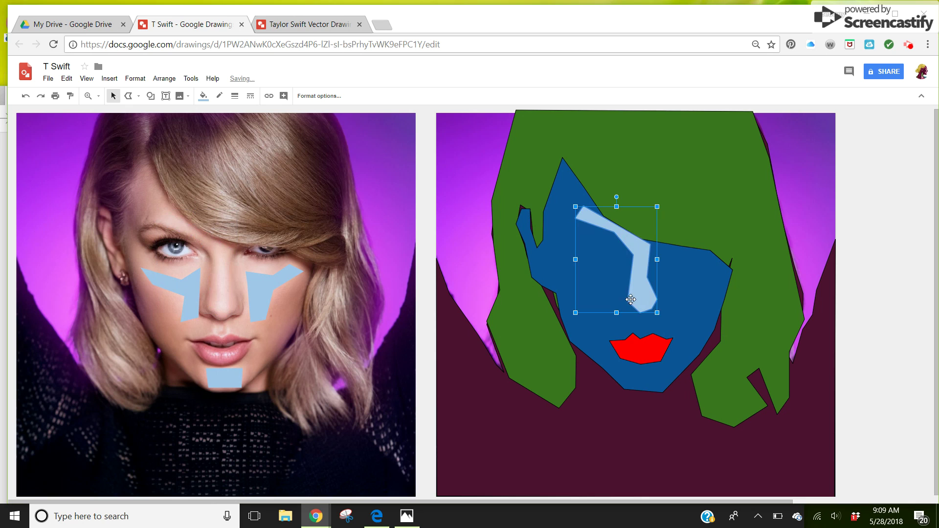
left_click(188, 311)
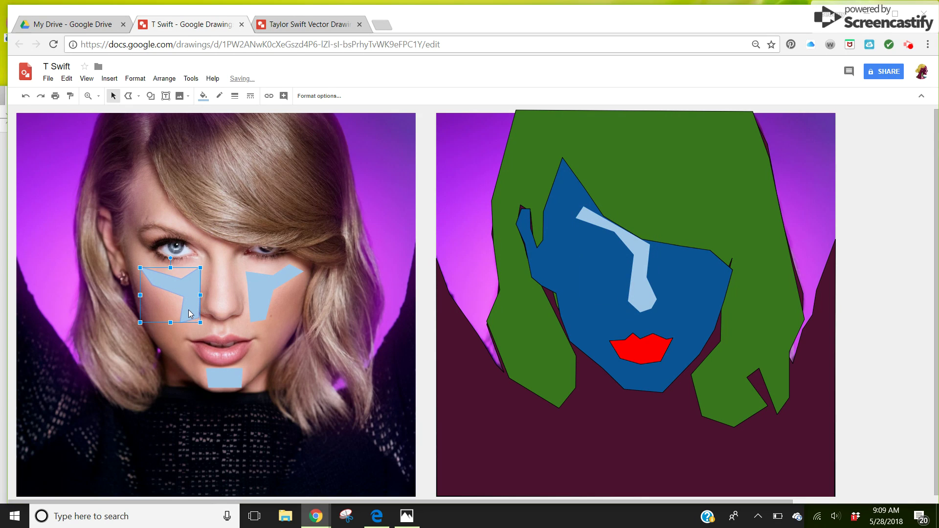
mouse_move(189, 310)
left_mouse_down()
mouse_move(549, 287)
mouse_move(608, 304)
left_mouse_up()
mouse_move(255, 300)
left_mouse_down()
mouse_move(511, 316)
mouse_move(675, 296)
left_mouse_up()
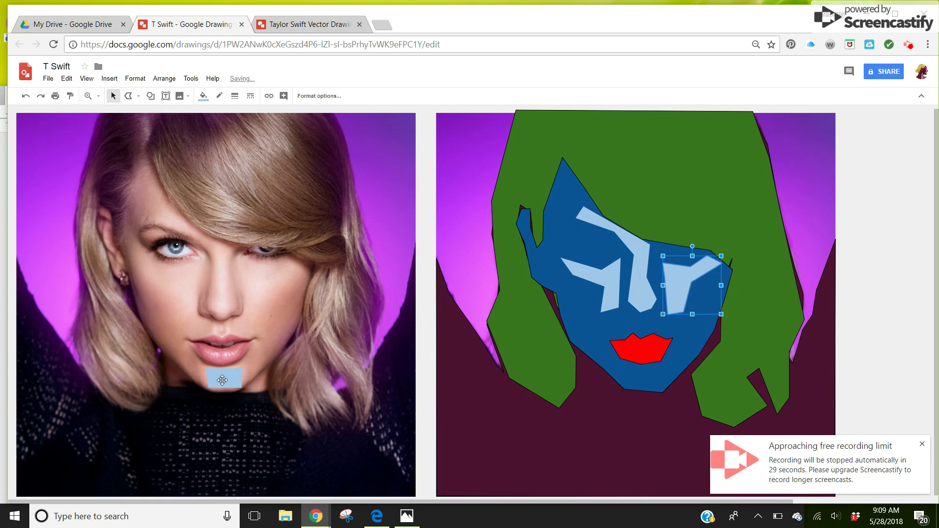
mouse_move(223, 377)
left_mouse_down()
mouse_move(552, 362)
mouse_move(638, 379)
left_mouse_up()
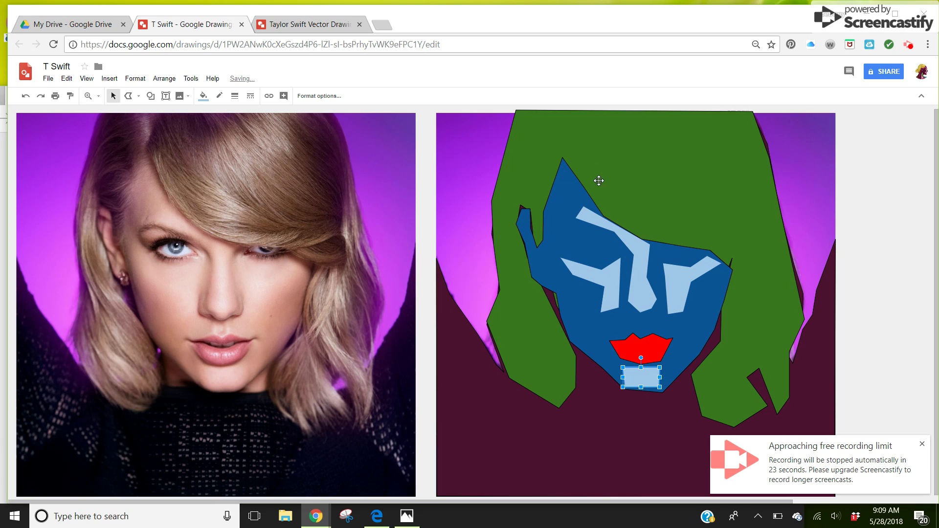
left_click(598, 180)
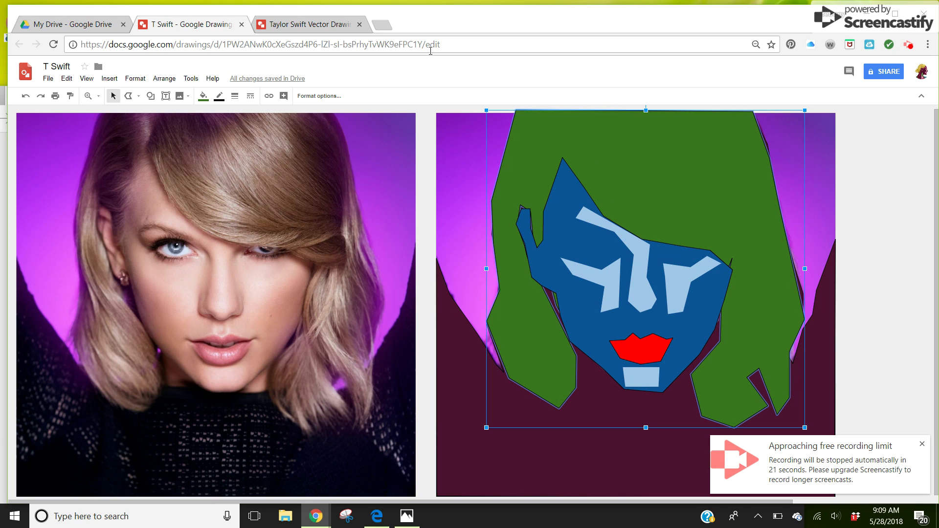